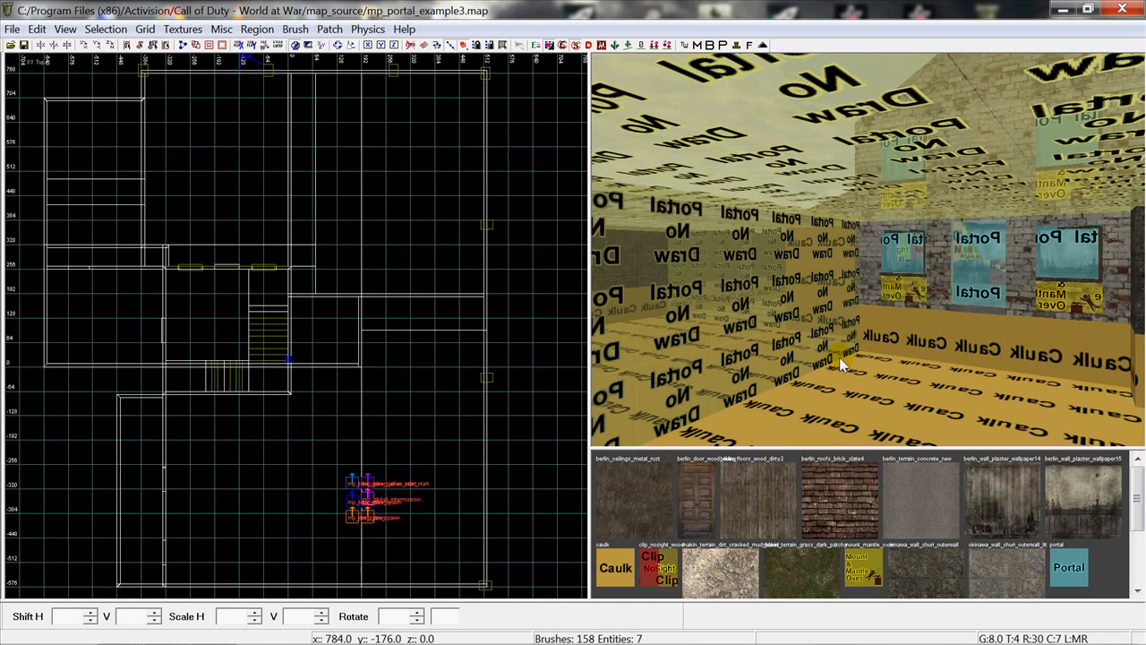
Step: Unhide the portal_brush layer and hide the portal_8 layer in the layers list
right_drag(840, 358, 831, 321)
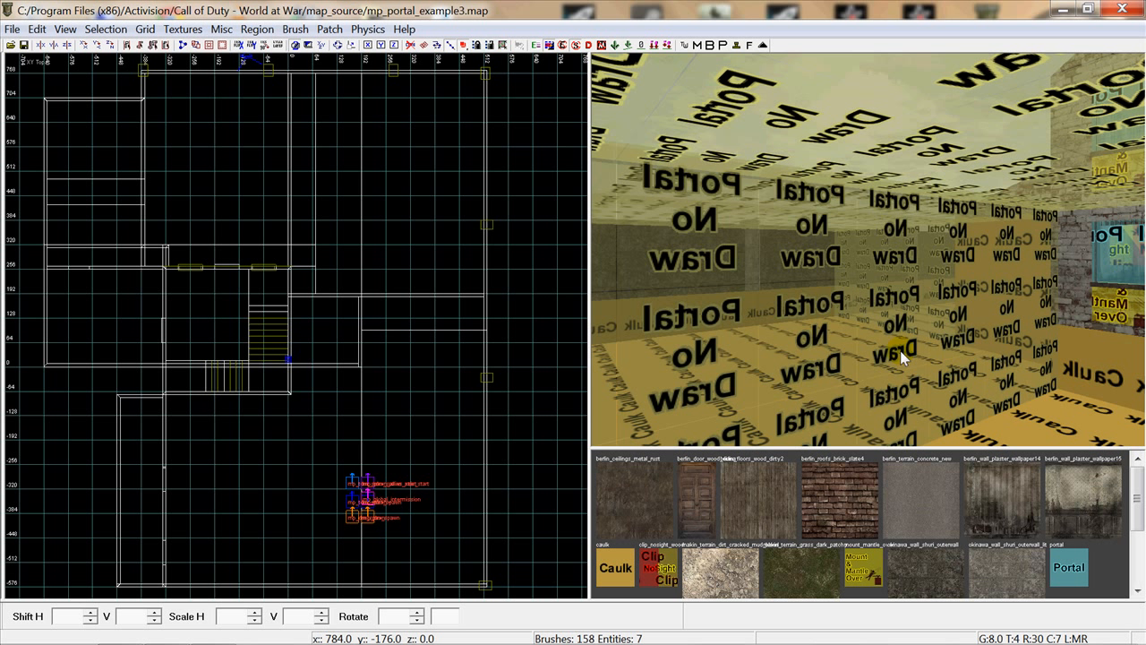
right_drag(869, 374, 947, 442)
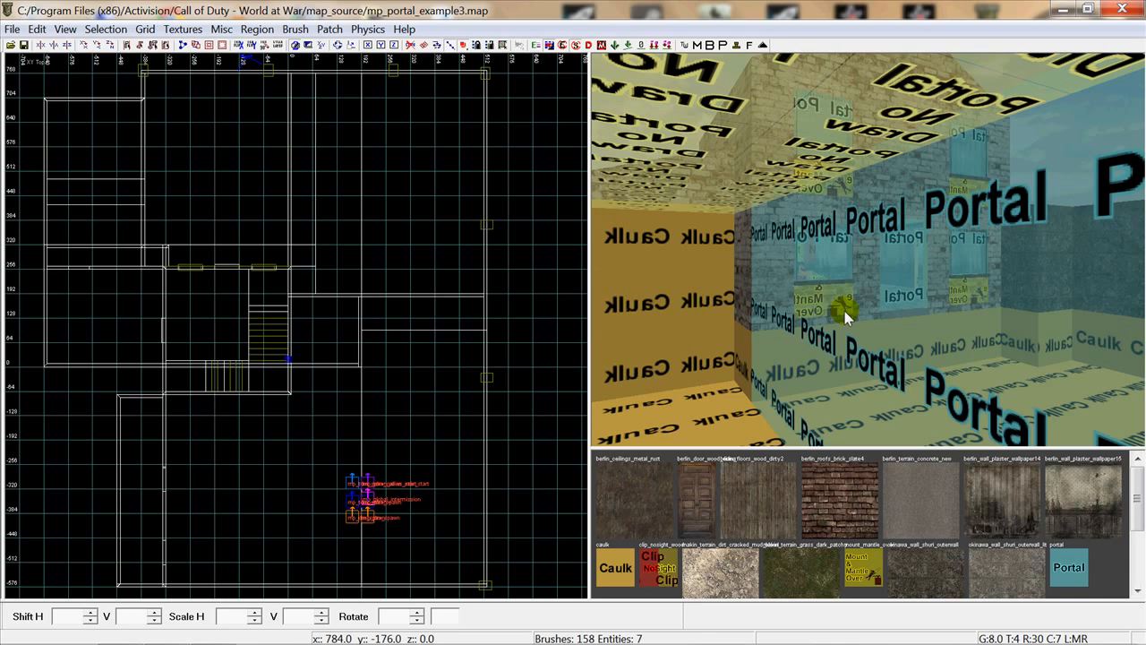
right_drag(858, 321, 985, 314)
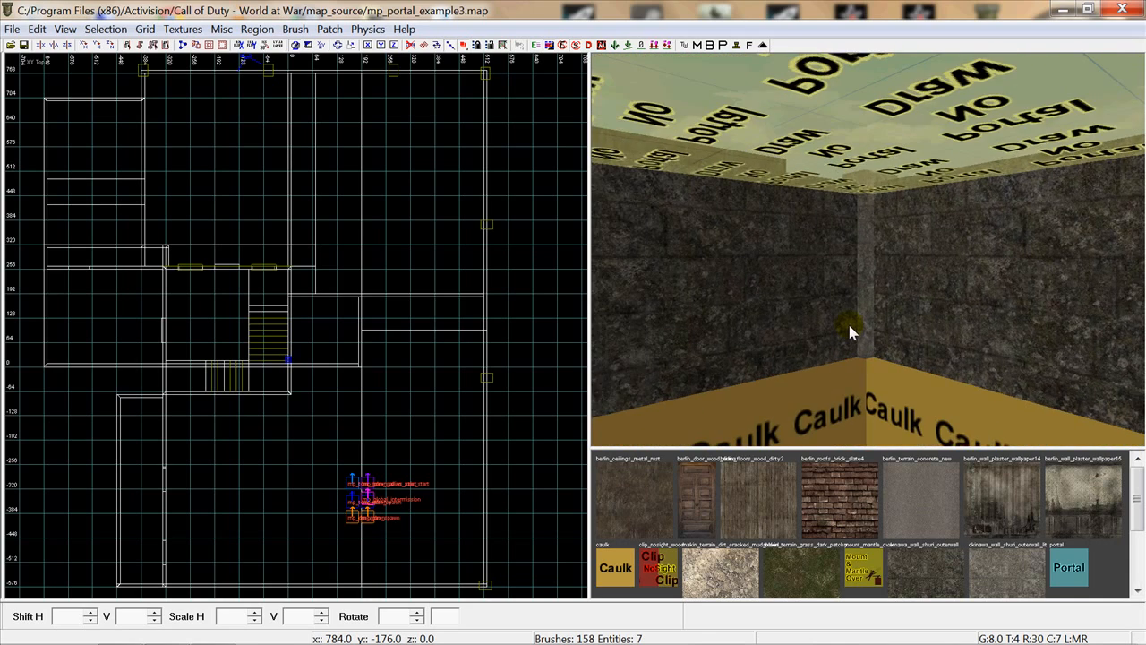
right_drag(821, 308, 1021, 304)
right_drag(859, 306, 931, 306)
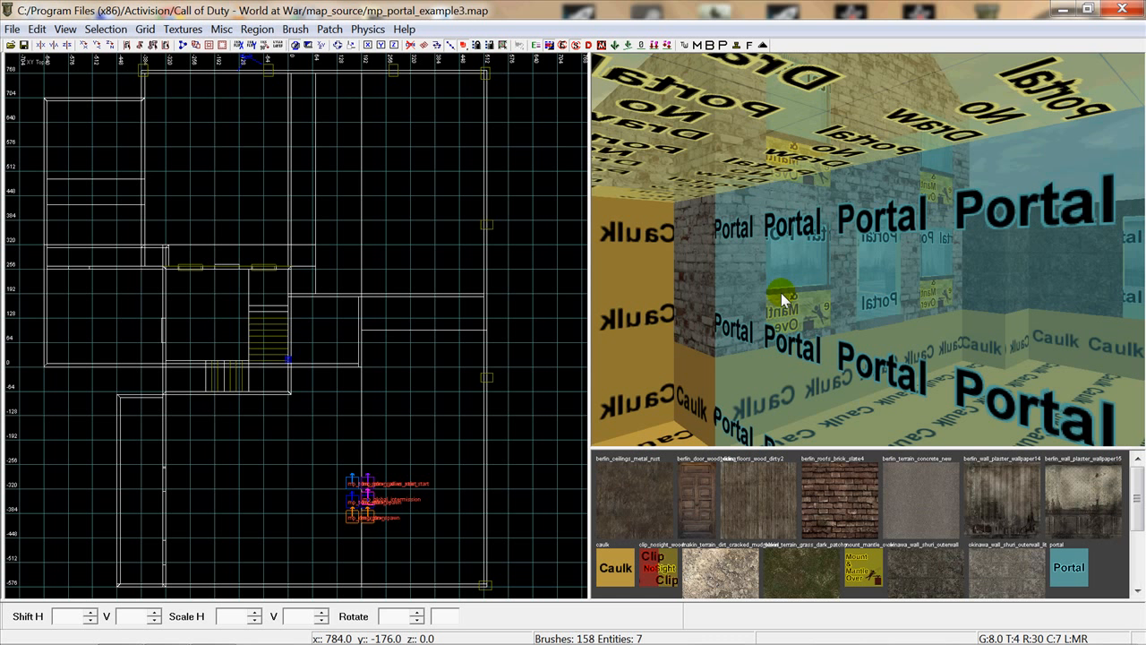
key(l)
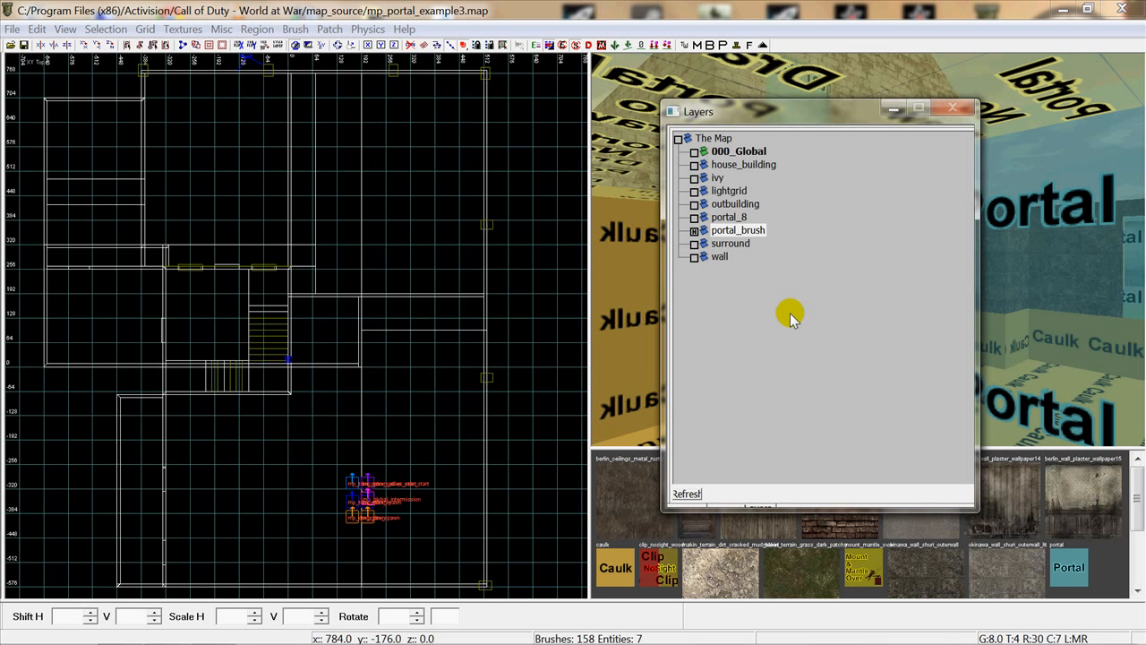
click(695, 231)
click(695, 217)
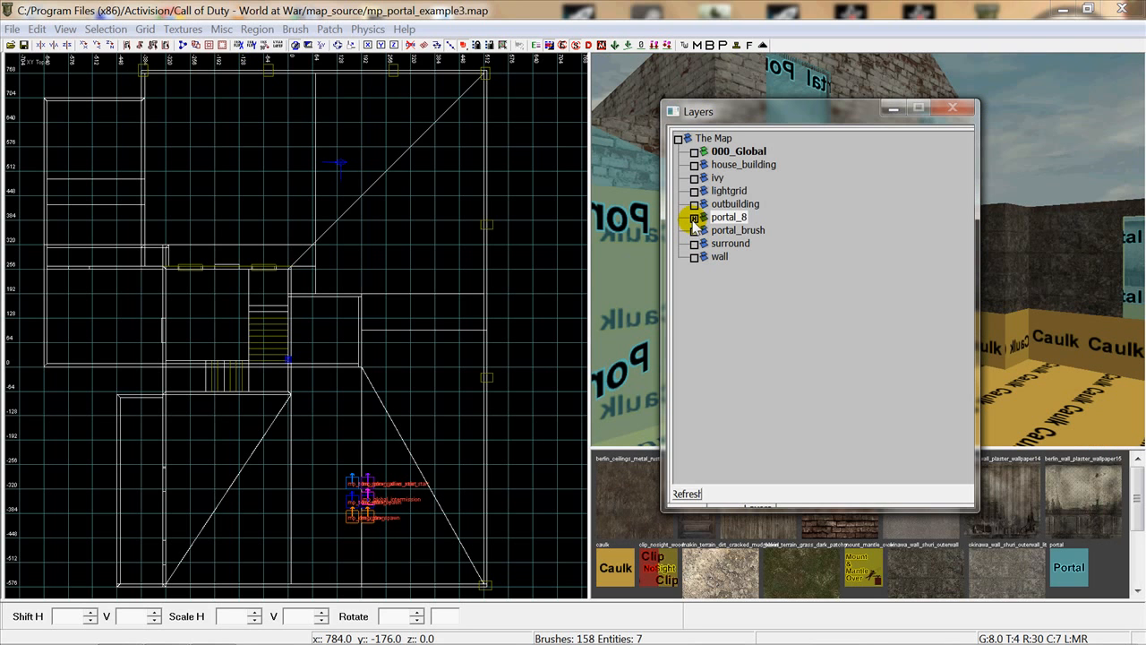
key(l)
Step: Select the large portal brush over the yard behind the house and shift it -8 units in Y and 24 in Z
right_drag(873, 314, 886, 448)
shift+click(856, 338)
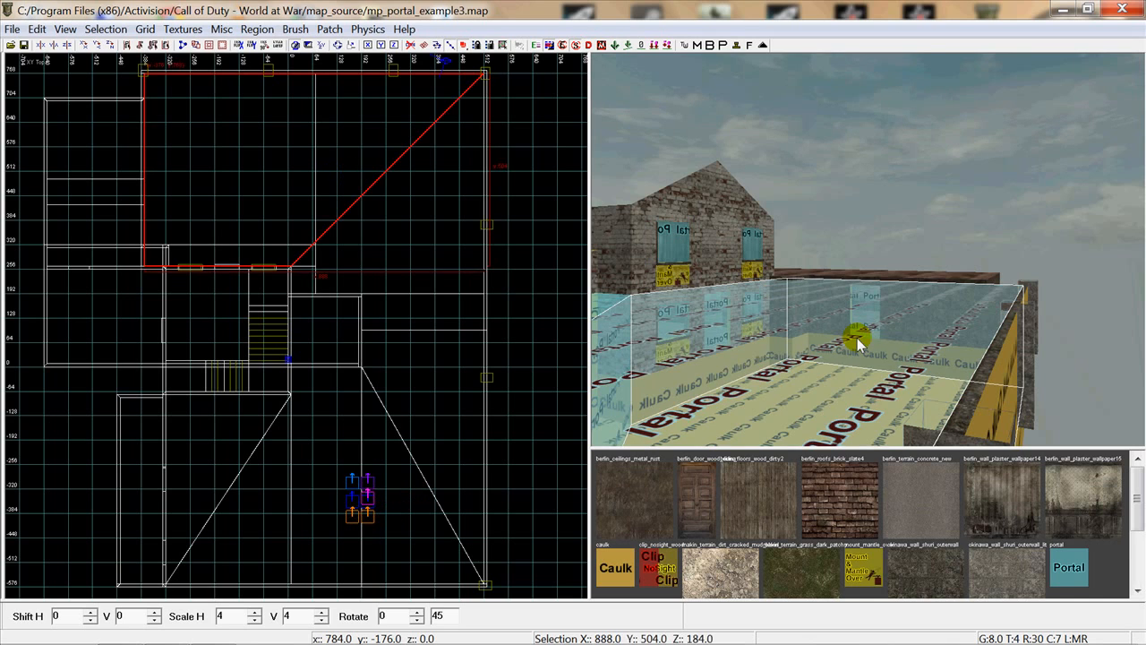
drag(856, 337, 857, 327)
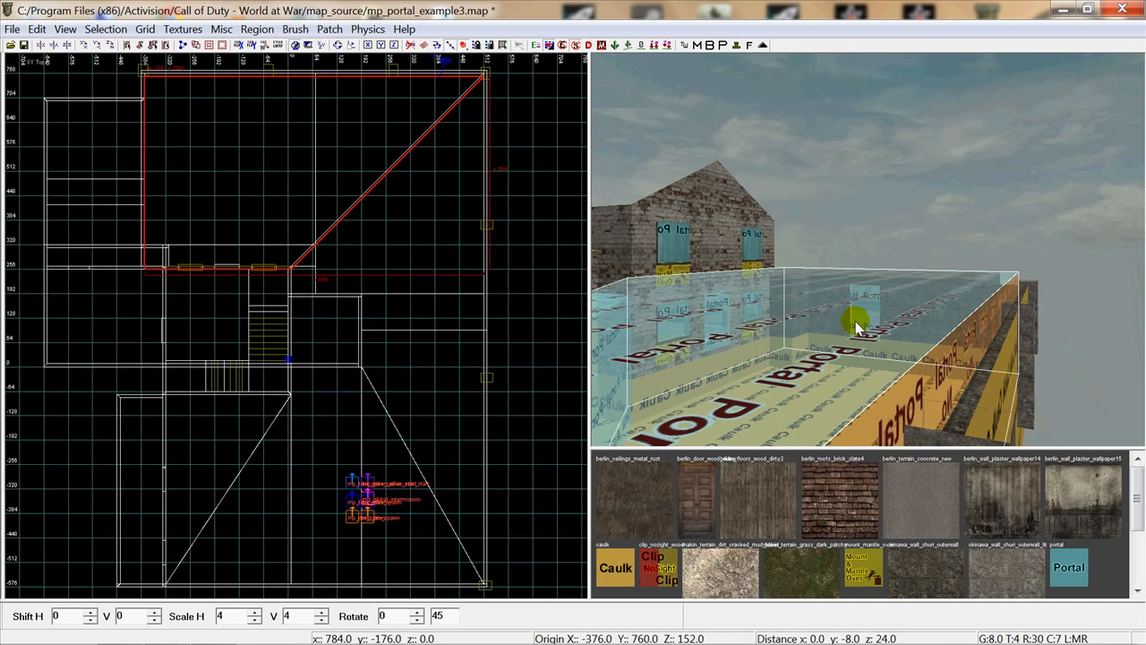
mouse_move(729, 333)
right_down()
mouse_move(761, 335)
mouse_move(707, 358)
mouse_move(662, 358)
mouse_move(725, 358)
right_up()
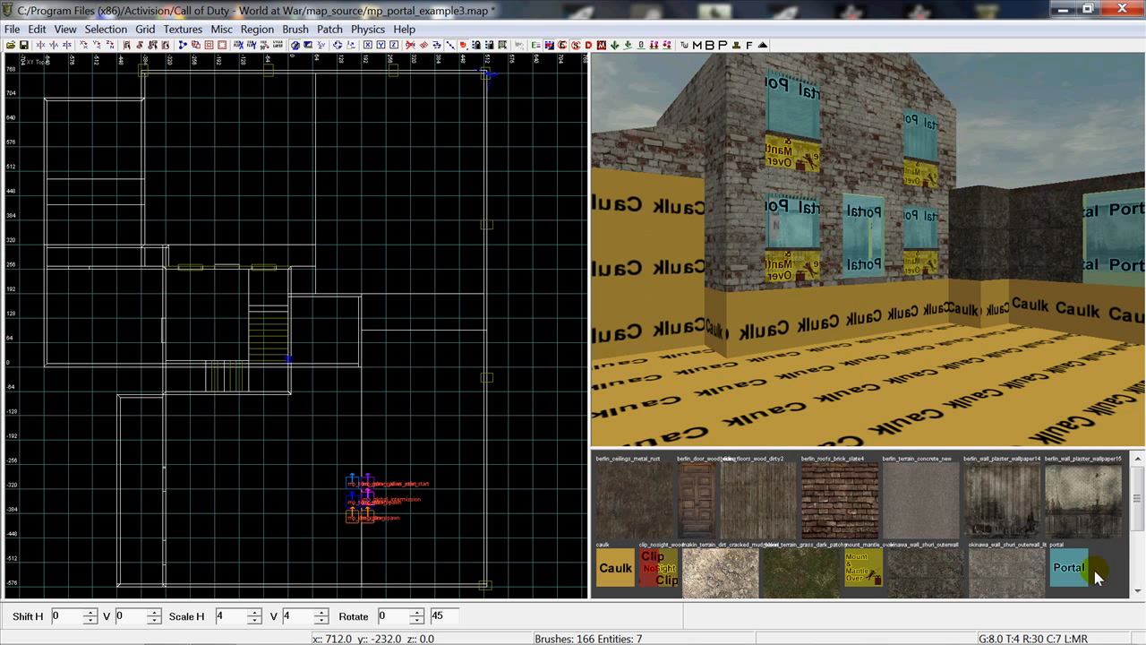
Step: Set the texture window scale to 50%
click(913, 521)
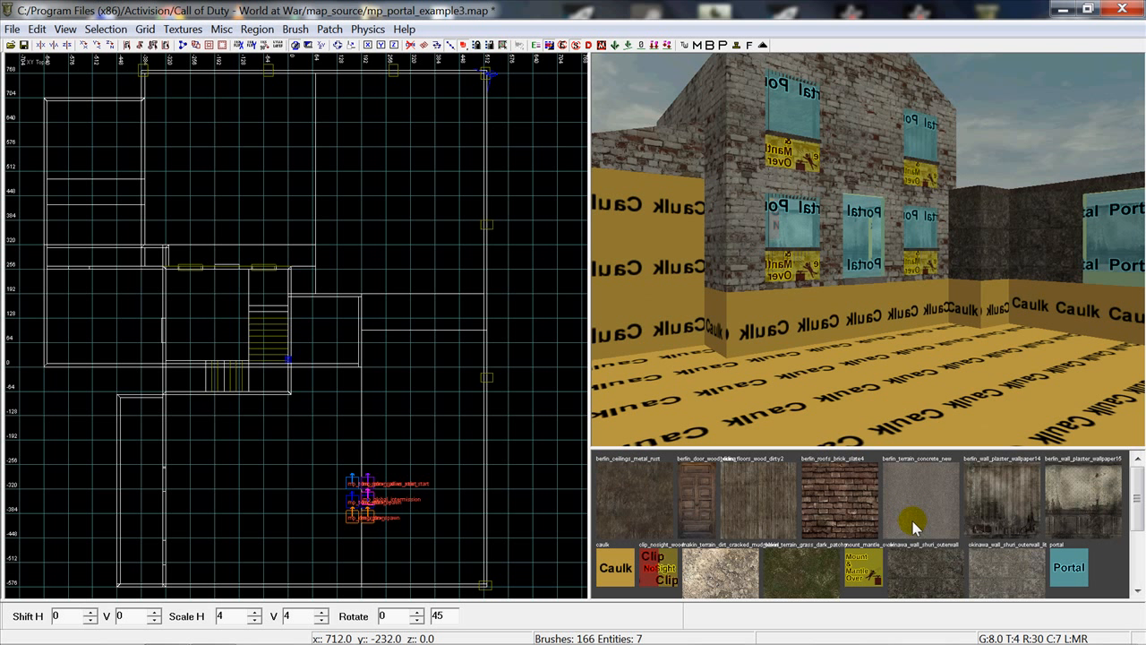
scroll(914, 527, down, 1)
scroll(913, 528, down, 2)
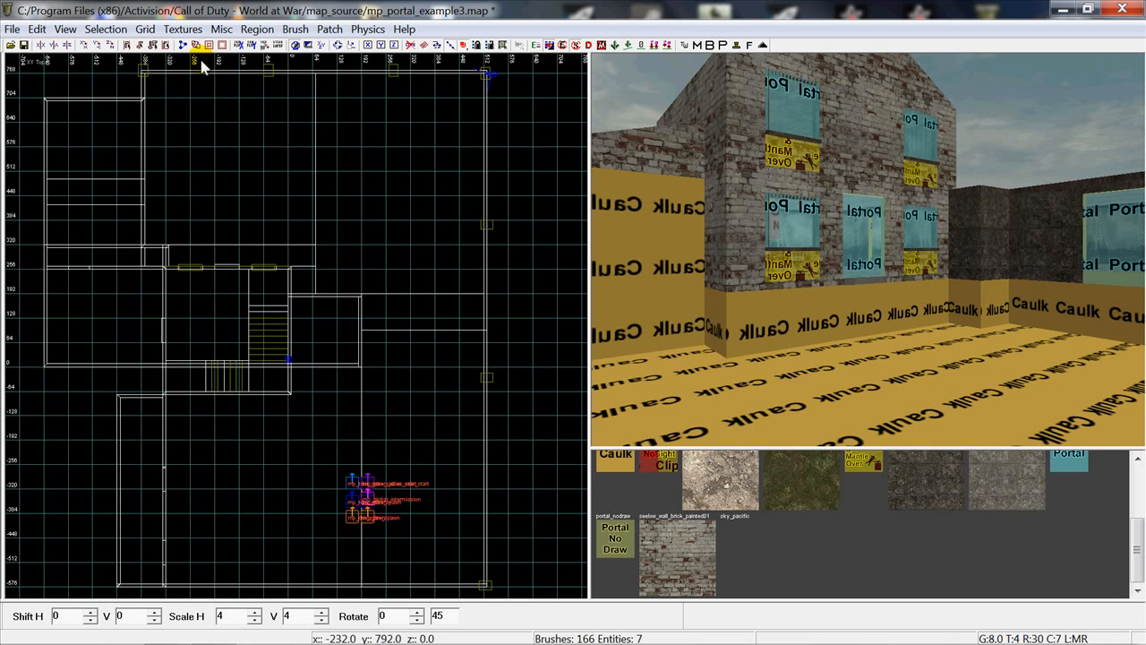
click(182, 30)
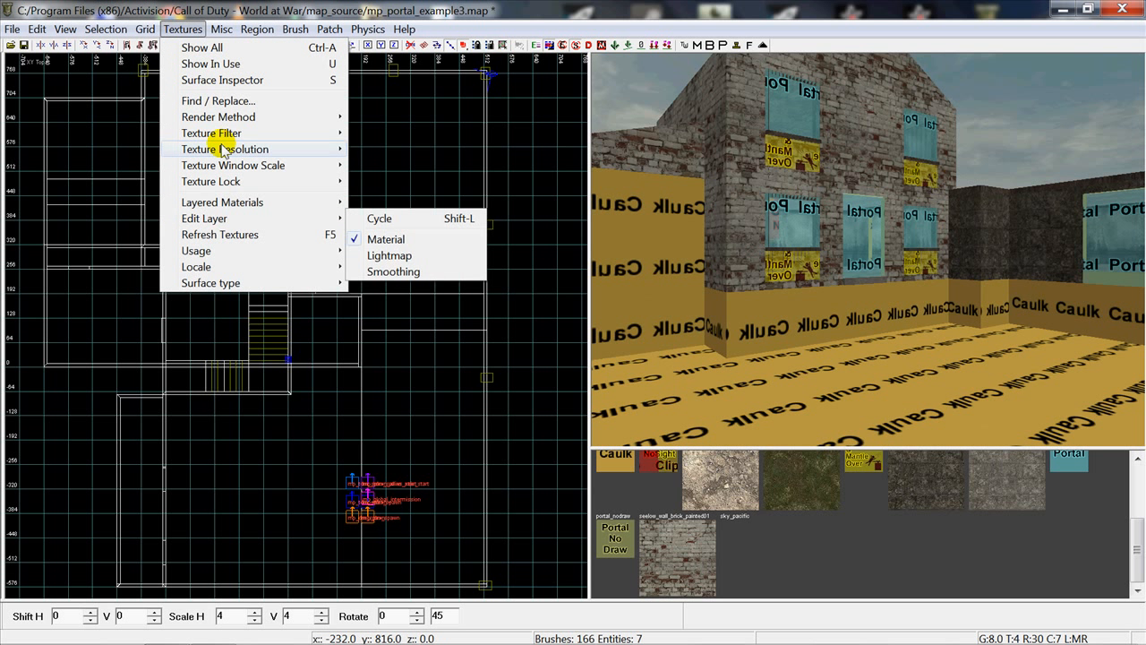
mouse_move(266, 166)
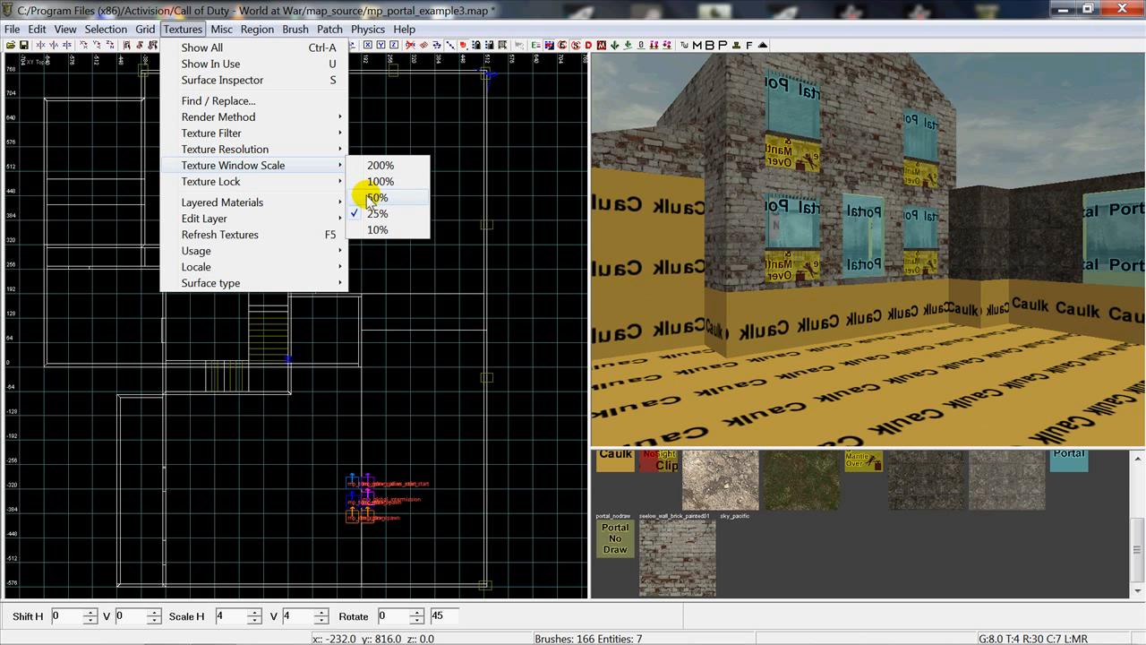
click(380, 182)
Step: Draw a new portal_nodraw brush over the yard behind the house, about 416 by 496 units
scroll(844, 510, down, 6)
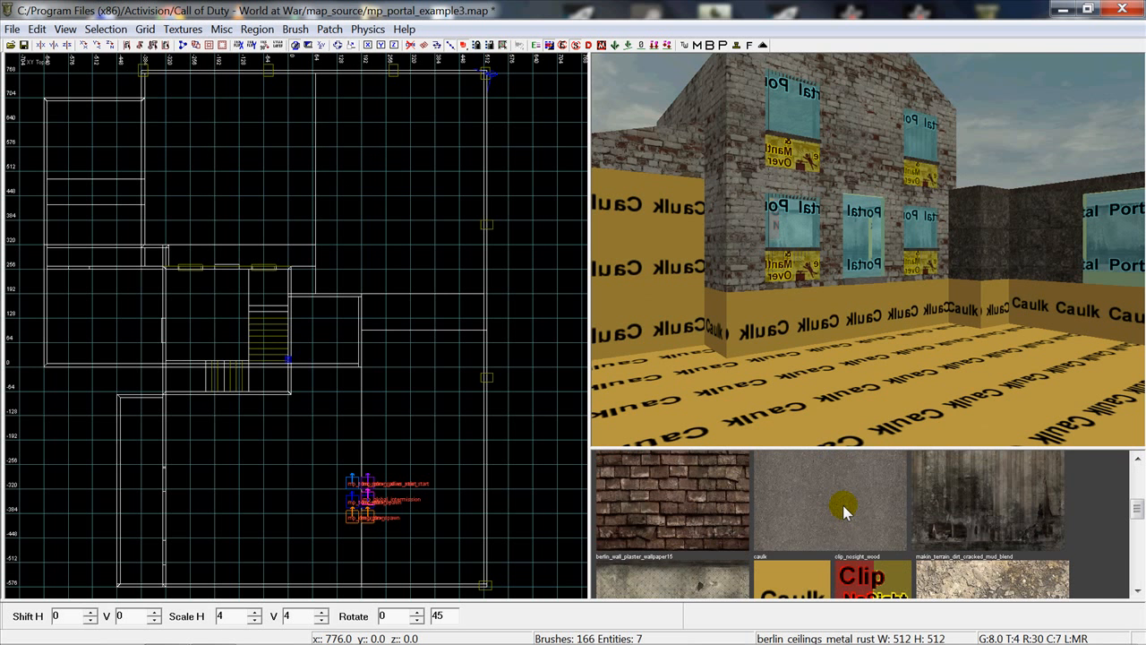
scroll(844, 510, up, 1)
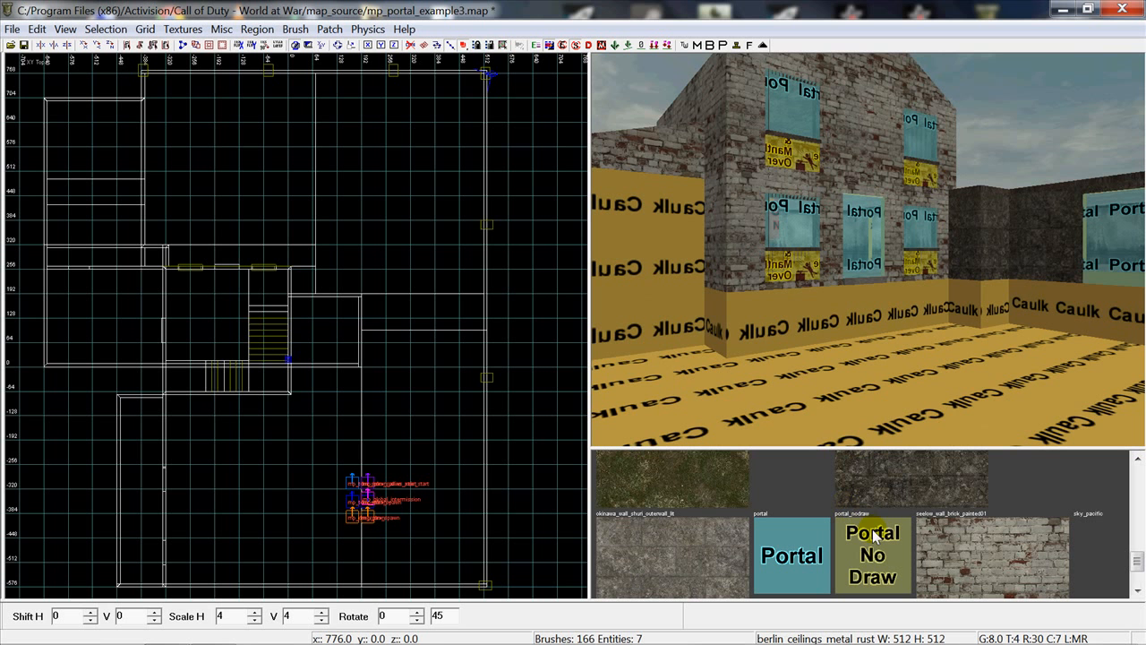
click(872, 560)
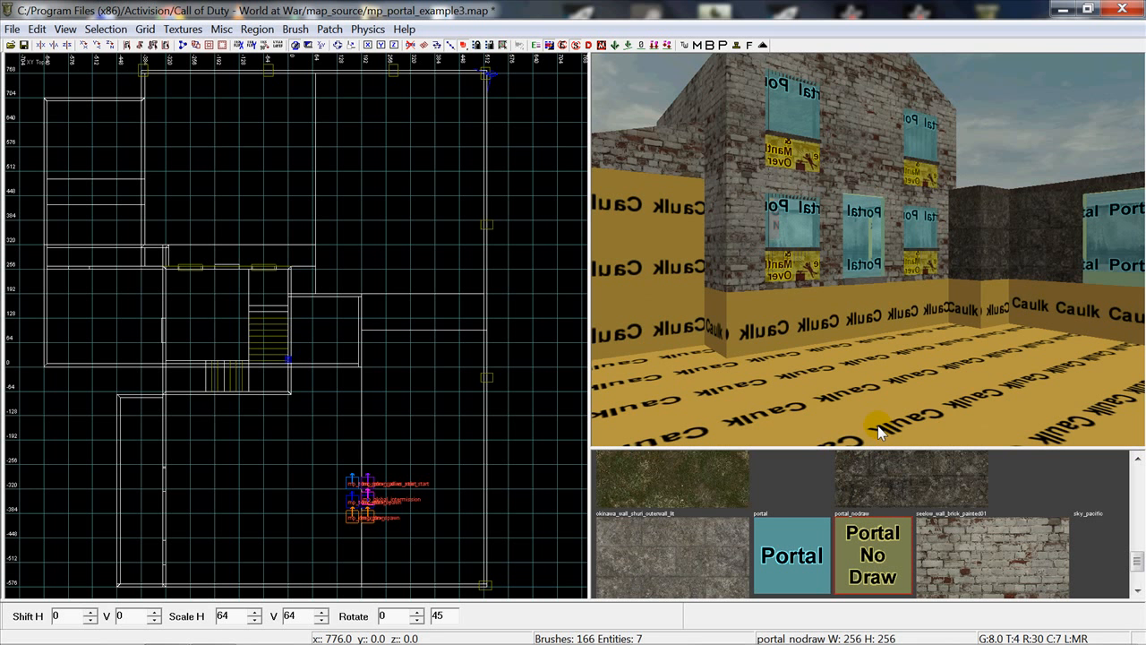
right_drag(876, 337, 873, 322)
scroll(185, 224, up, 3)
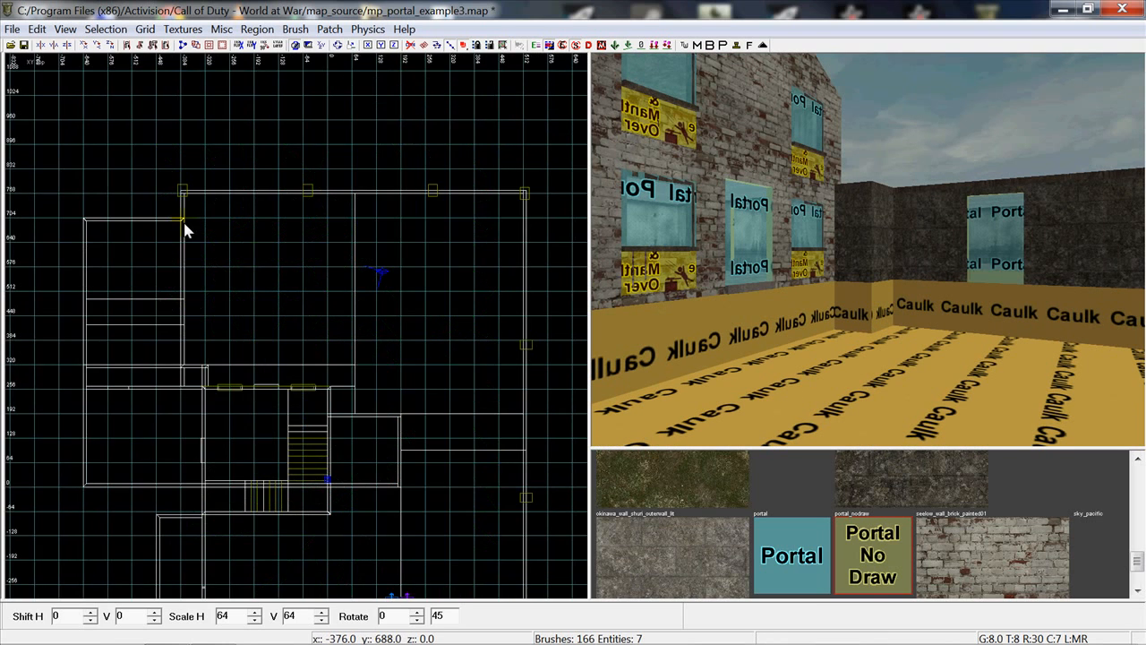
drag(182, 165, 494, 534)
Step: Fit the brush's edges to the house and yard walls, giving it a size of 384 by 504 units
right_drag(383, 431, 306, 332)
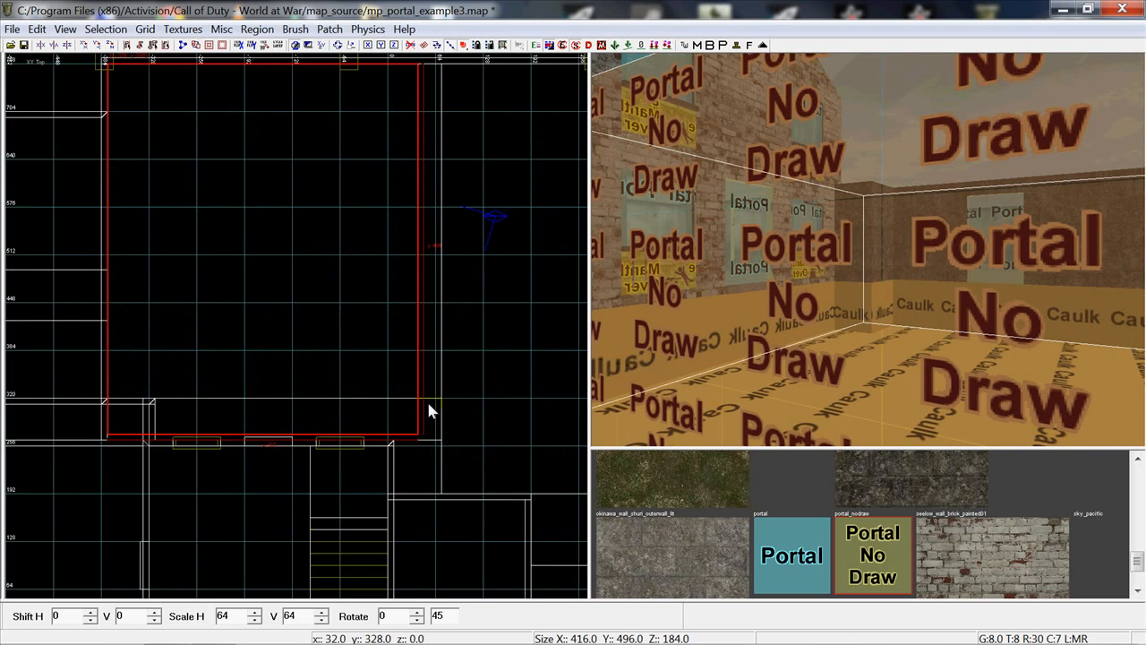
right_drag(427, 402, 404, 343)
scroll(414, 430, up, 3)
drag(413, 325, 366, 324)
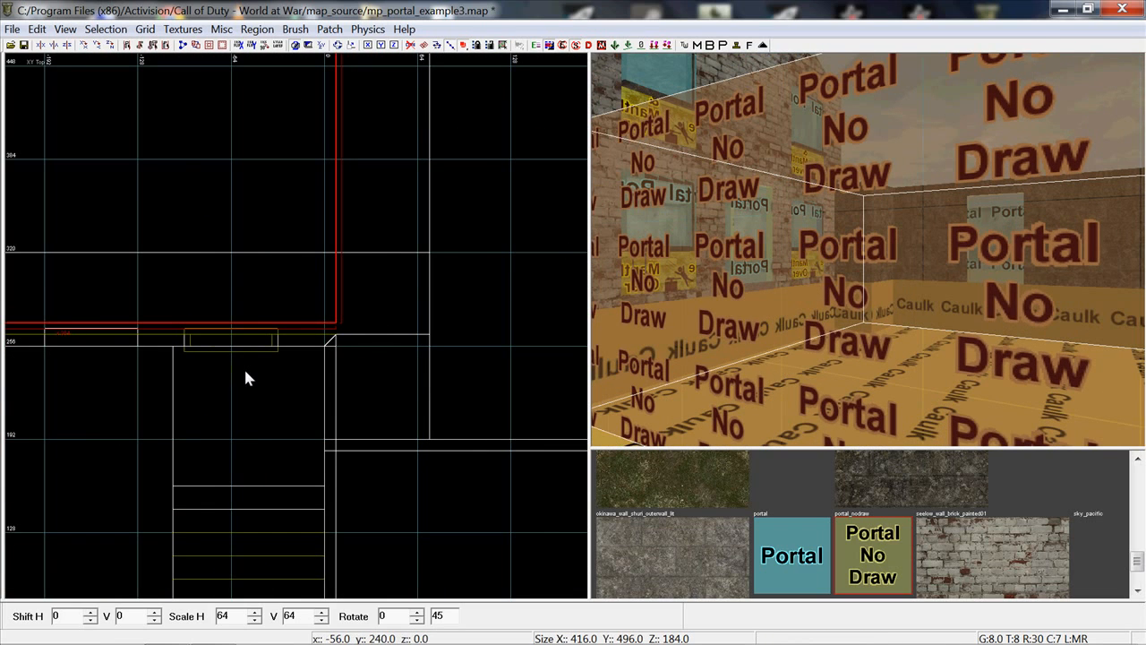
drag(245, 369, 245, 377)
mouse_move(245, 378)
right_down()
mouse_move(253, 428)
mouse_move(463, 558)
right_up()
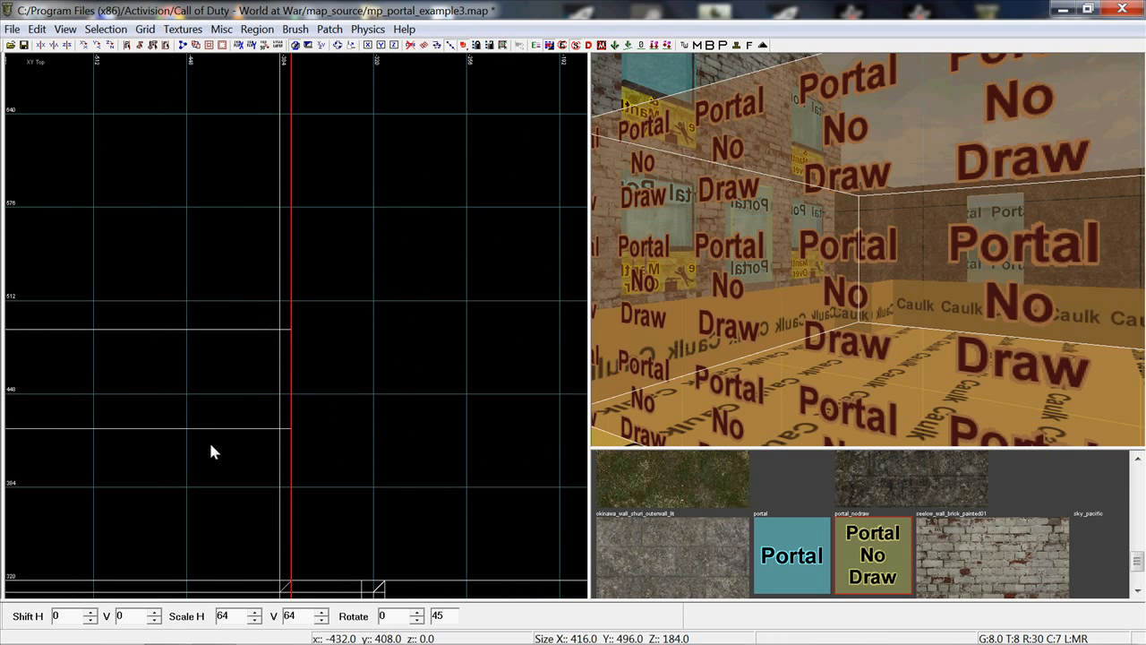
mouse_move(203, 442)
mouse_down()
mouse_move(186, 445)
mouse_move(205, 437)
mouse_up()
mouse_move(924, 285)
right_down()
mouse_move(918, 321)
mouse_move(924, 286)
mouse_move(877, 299)
mouse_move(881, 283)
mouse_move(922, 279)
mouse_move(904, 292)
right_up()
right_drag(251, 409, 272, 419)
scroll(272, 419, up, 2)
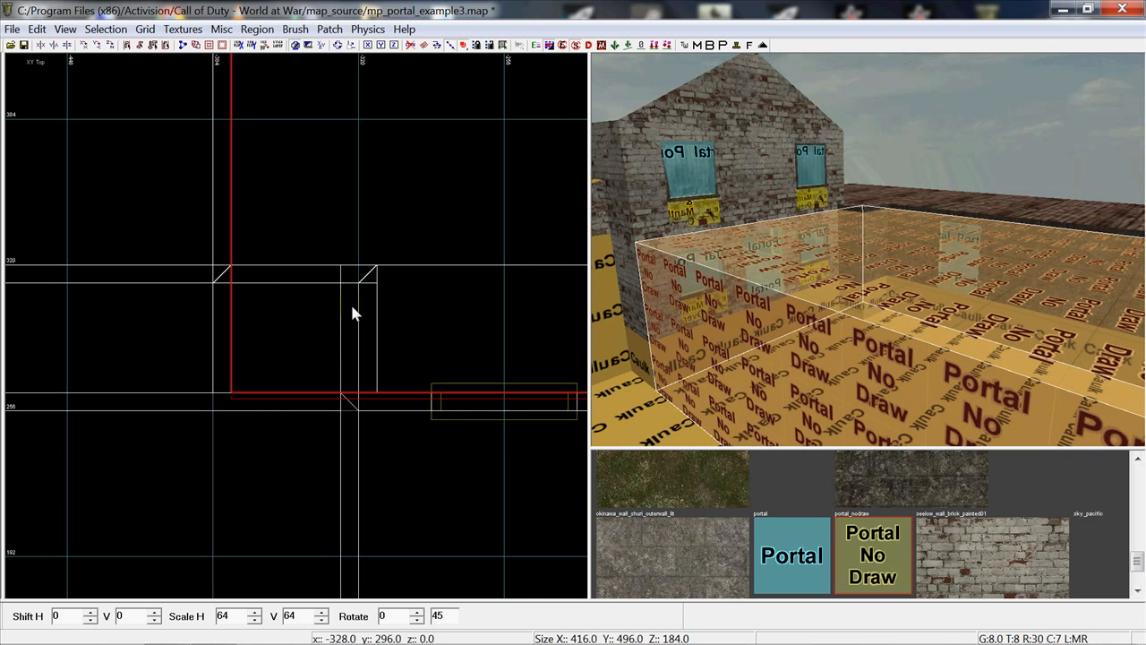
Step: Select the new brush's faces and apply the portal texture to them
mouse_move(863, 321)
right_down()
mouse_move(864, 281)
mouse_move(847, 299)
mouse_move(856, 351)
mouse_move(851, 327)
mouse_move(829, 322)
mouse_move(876, 306)
mouse_move(904, 274)
mouse_move(916, 280)
mouse_move(920, 308)
mouse_move(861, 275)
mouse_move(831, 397)
mouse_move(950, 184)
right_up()
key(Escape)
shift+click(832, 384)
ctrl+shift+click(950, 169)
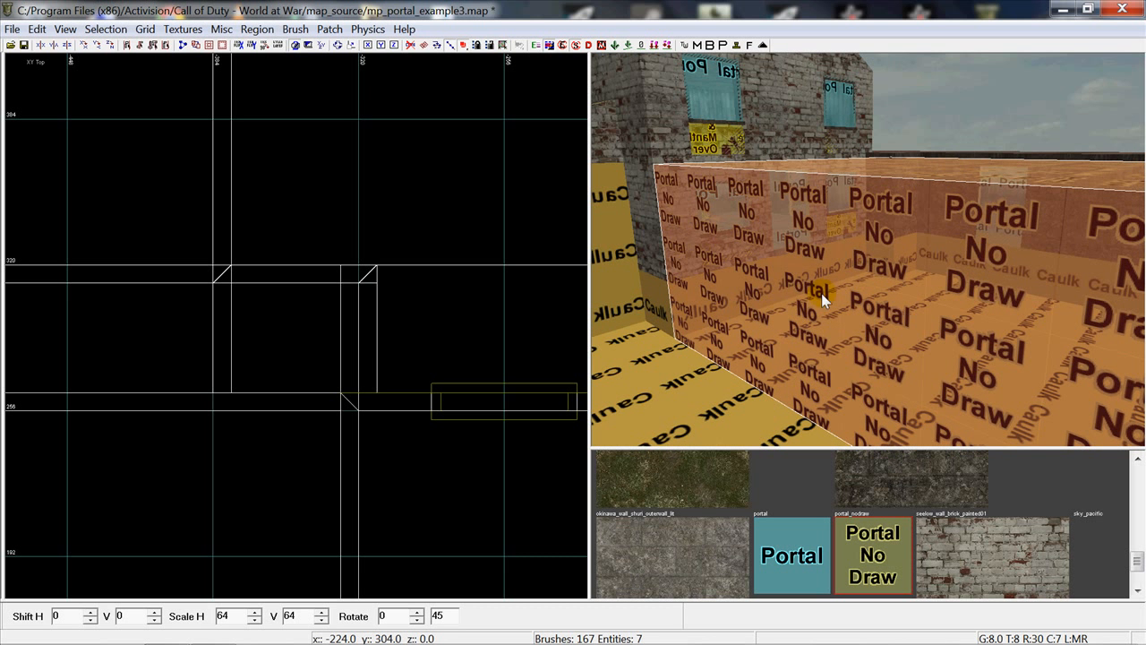
click(810, 530)
right_drag(855, 350, 867, 339)
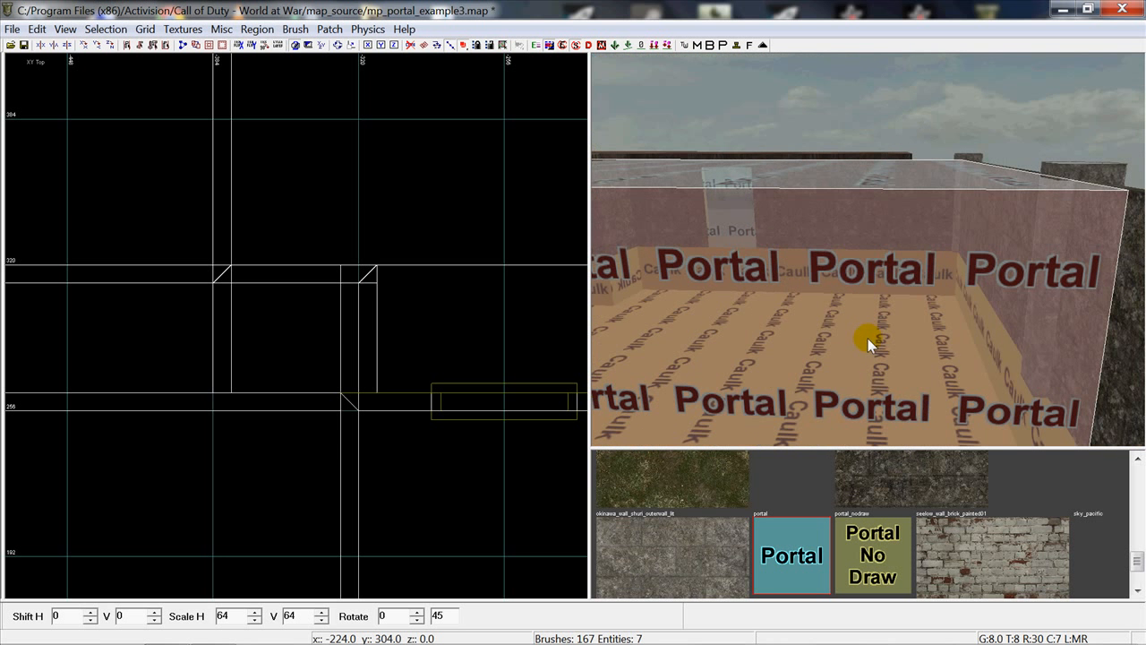
key(Escape)
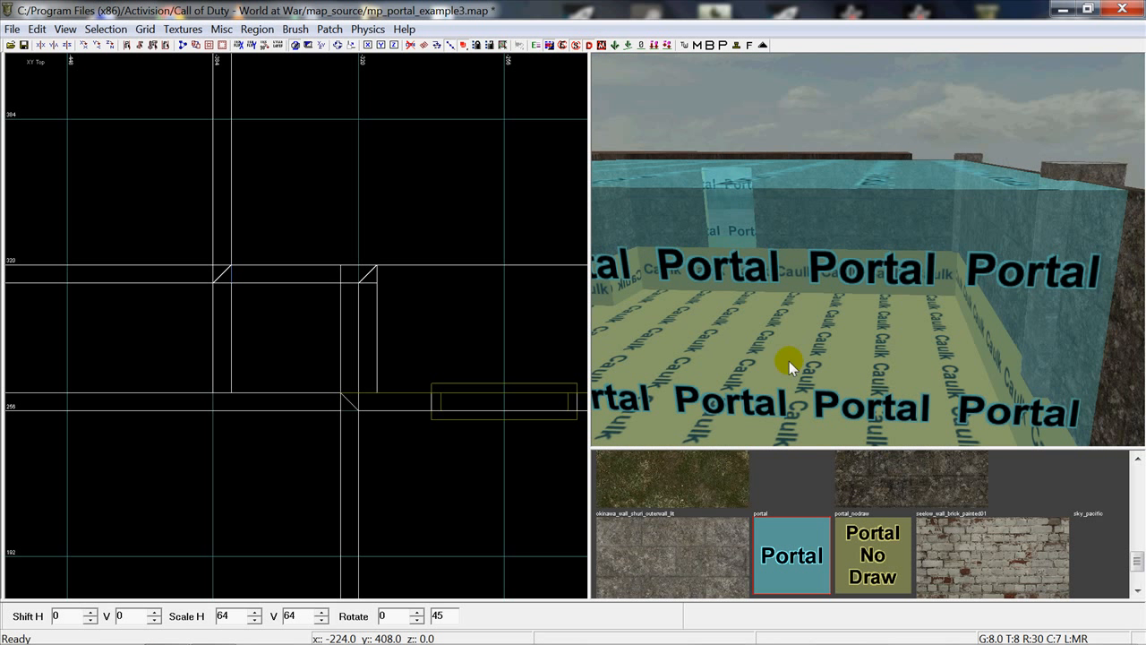
Step: Try to stretch the portal brush in edge mode by moving its far vertical edge to the yard wall corner at x 512
right_drag(789, 360, 895, 318)
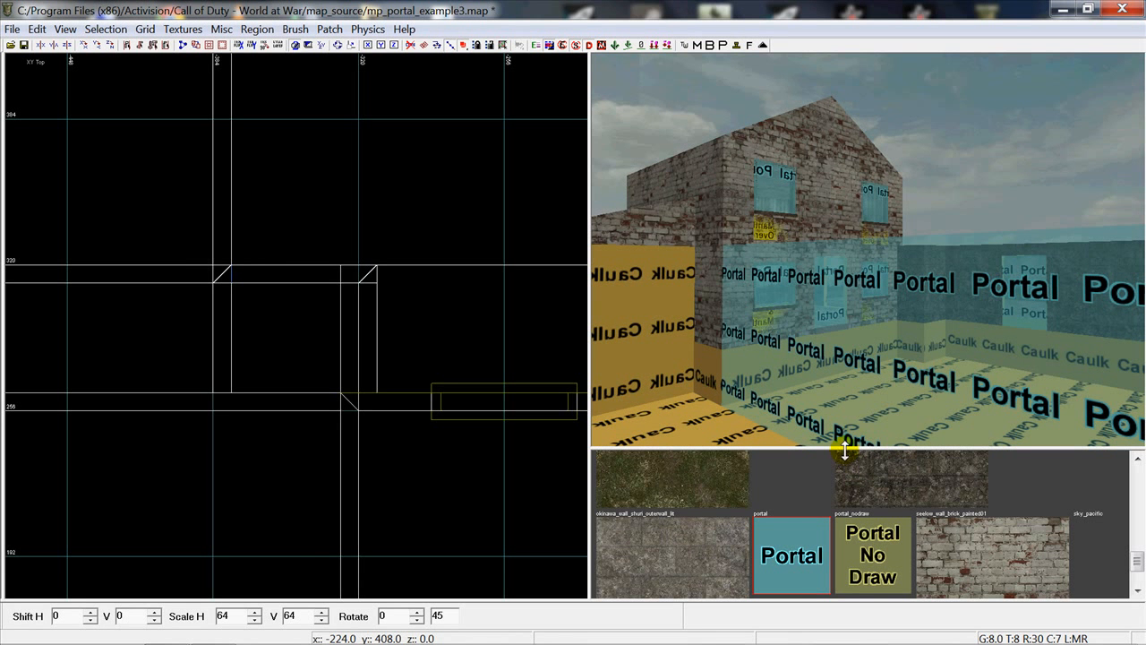
click(819, 575)
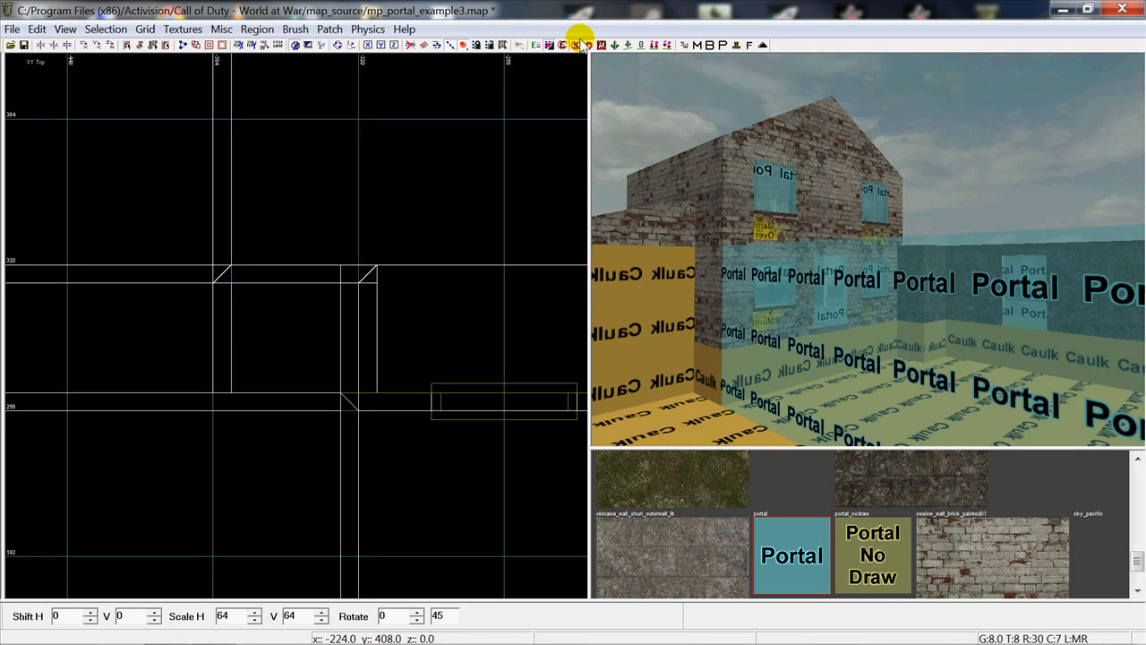
right_drag(764, 352, 800, 336)
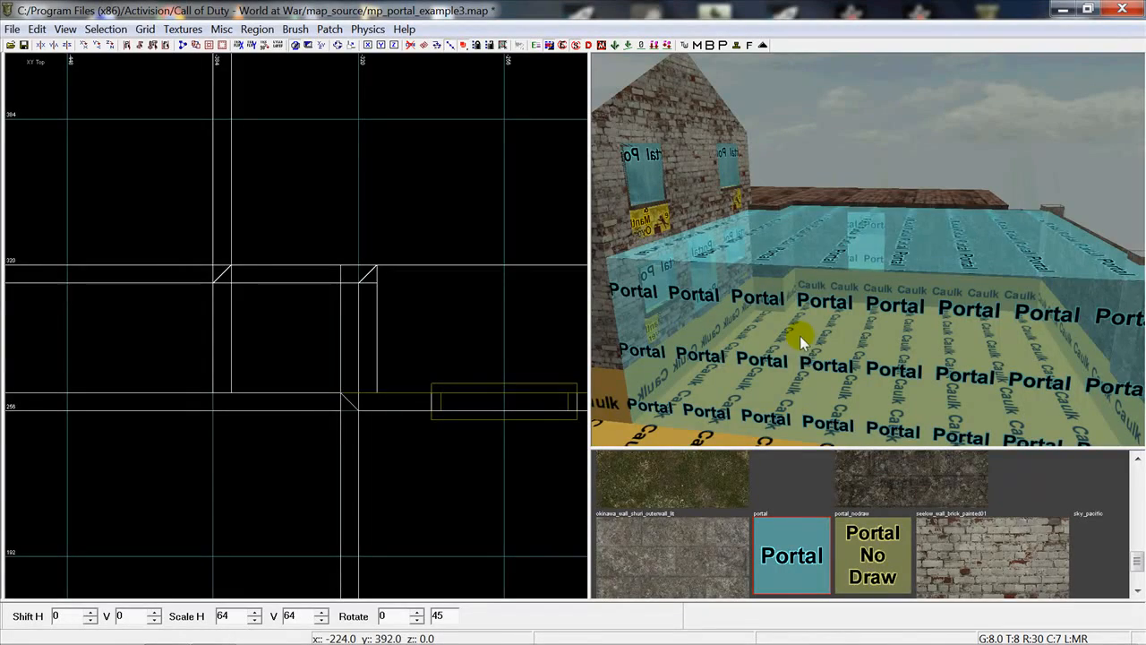
shift+click(800, 336)
scroll(331, 309, down, 3)
mouse_move(331, 308)
right_down()
mouse_move(333, 394)
mouse_move(292, 396)
mouse_move(299, 453)
right_up()
scroll(286, 398, down, 2)
right_drag(283, 405, 220, 497)
key(e)
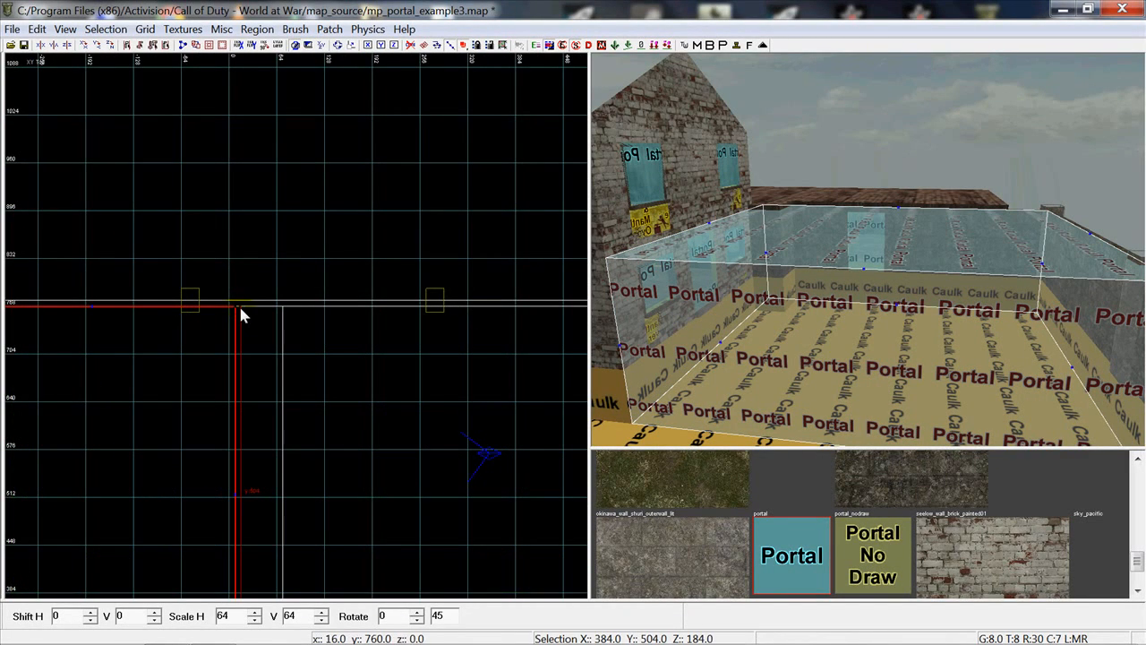
mouse_move(238, 304)
mouse_down()
mouse_move(529, 304)
mouse_move(352, 330)
mouse_move(466, 331)
mouse_up()
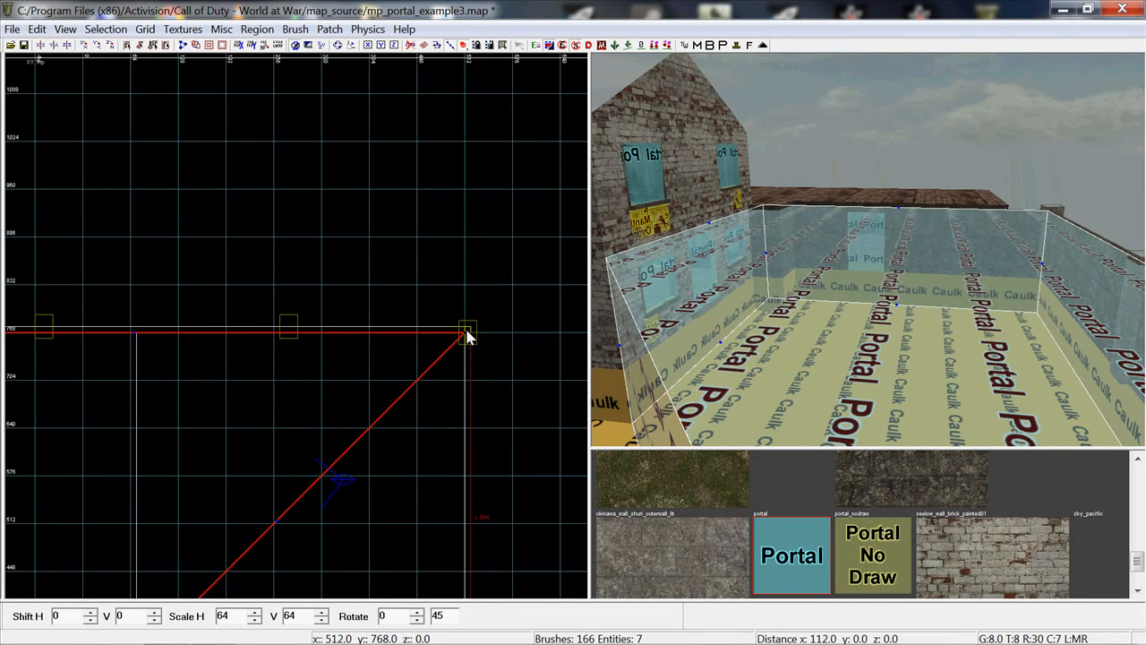
Step: Undo the edge move on the portal brush
mouse_move(775, 306)
right_down()
mouse_move(707, 306)
mouse_move(756, 300)
mouse_move(763, 251)
mouse_move(758, 229)
mouse_move(712, 193)
mouse_move(948, 210)
mouse_move(940, 188)
mouse_move(922, 215)
mouse_move(900, 215)
mouse_move(940, 210)
right_up()
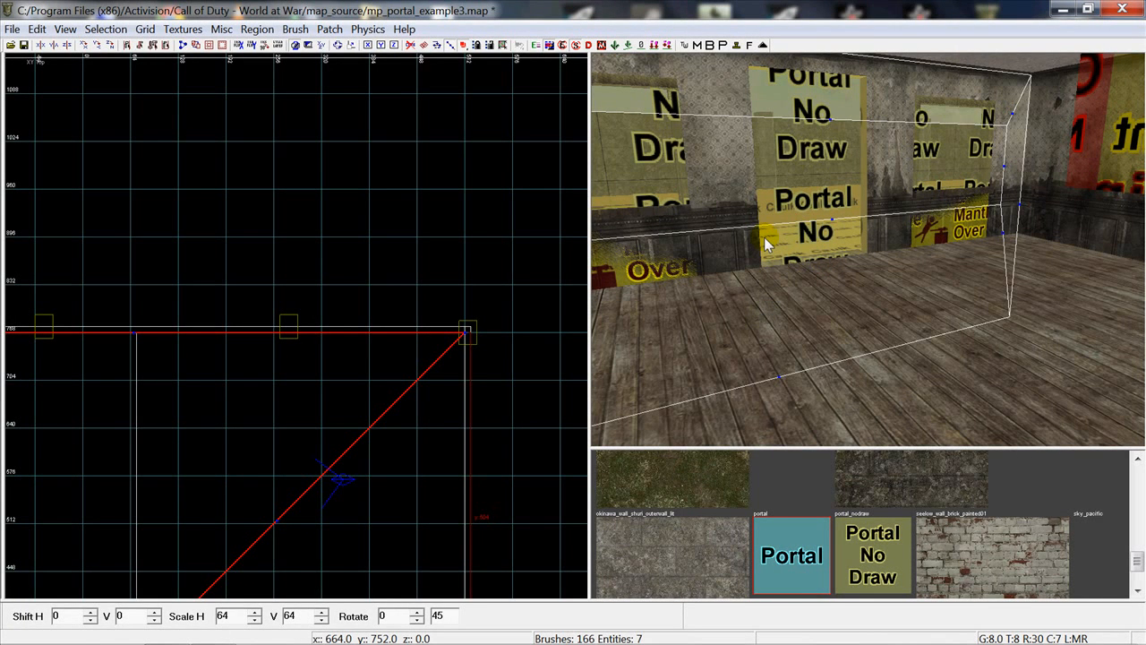
key(ctrl+z)
key(ctrl+z)
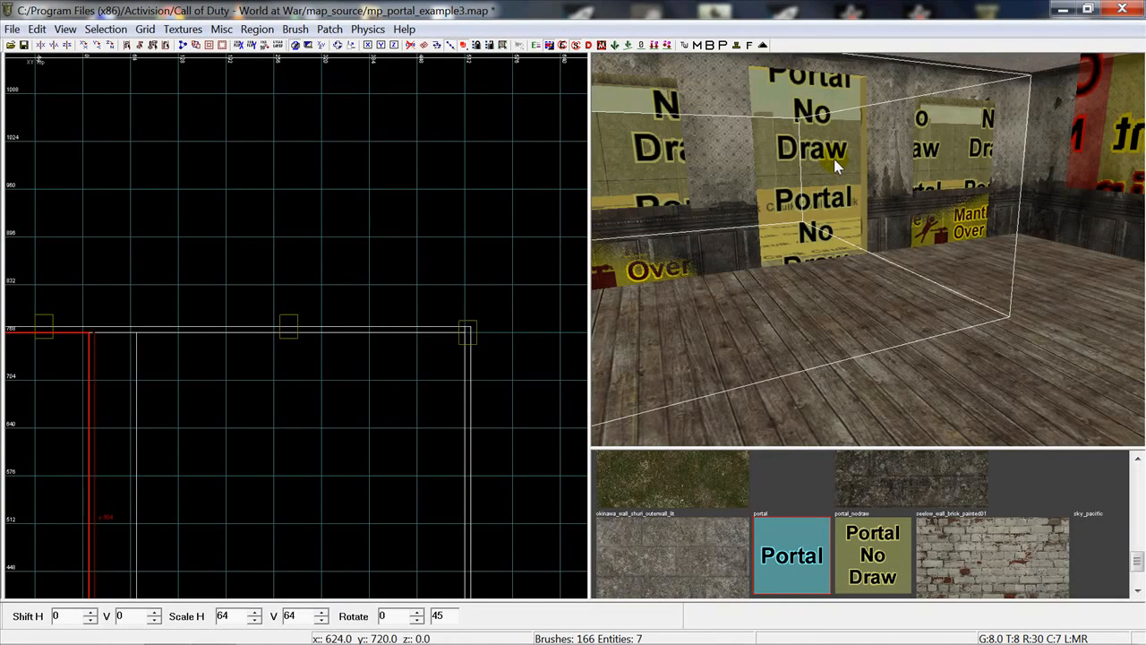
Step: Move the portal brush's far vertical edge to the yard's outer corner, making its side run diagonally from the house corner
right_drag(256, 289, 356, 46)
scroll(256, 289, down, 1)
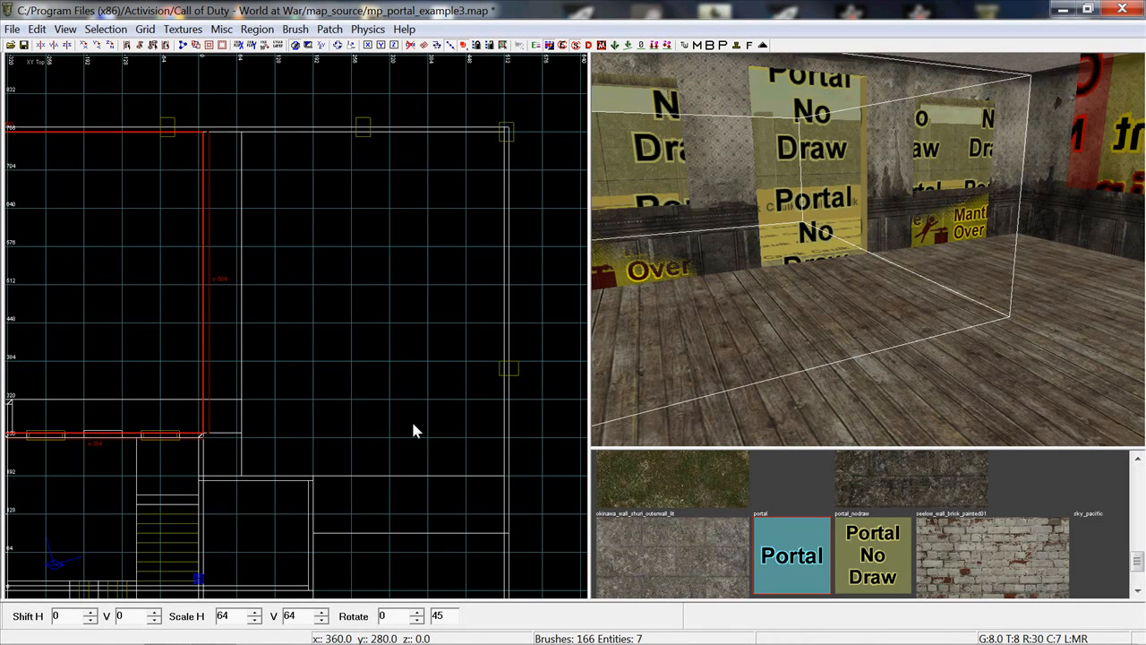
key(e)
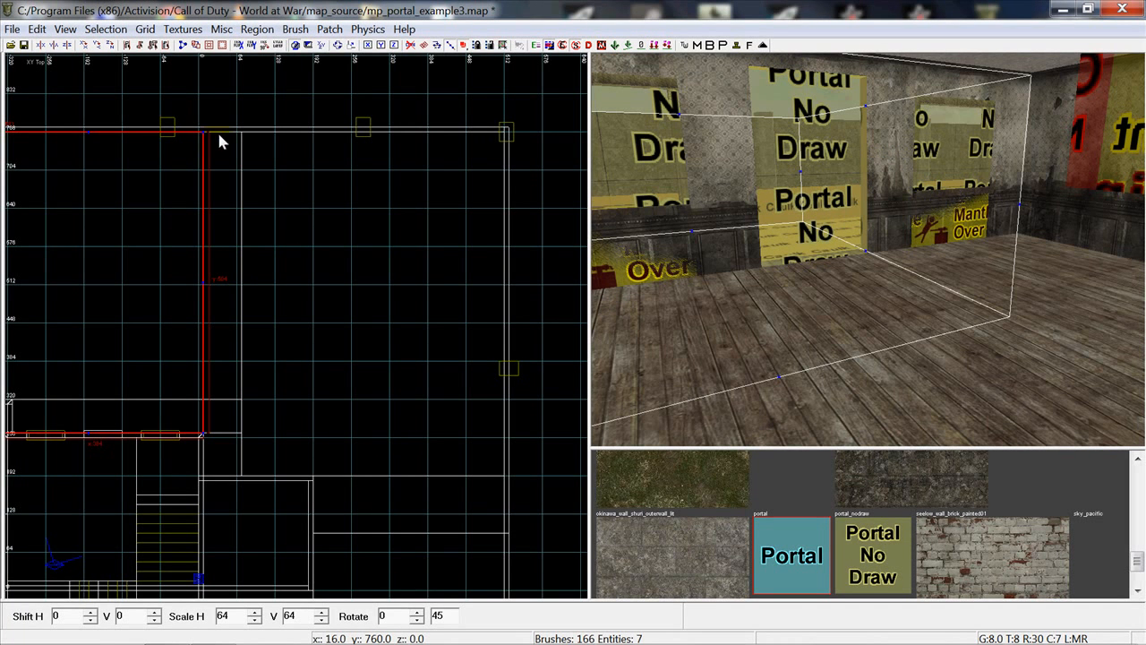
drag(220, 136, 514, 136)
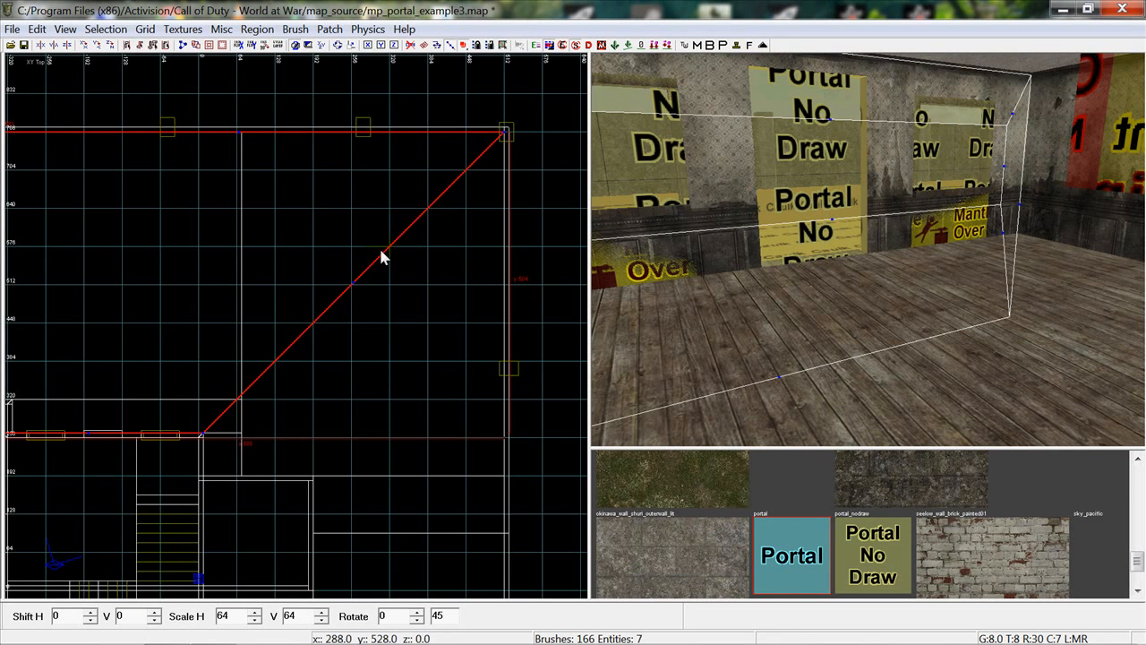
right_drag(258, 365, 260, 285)
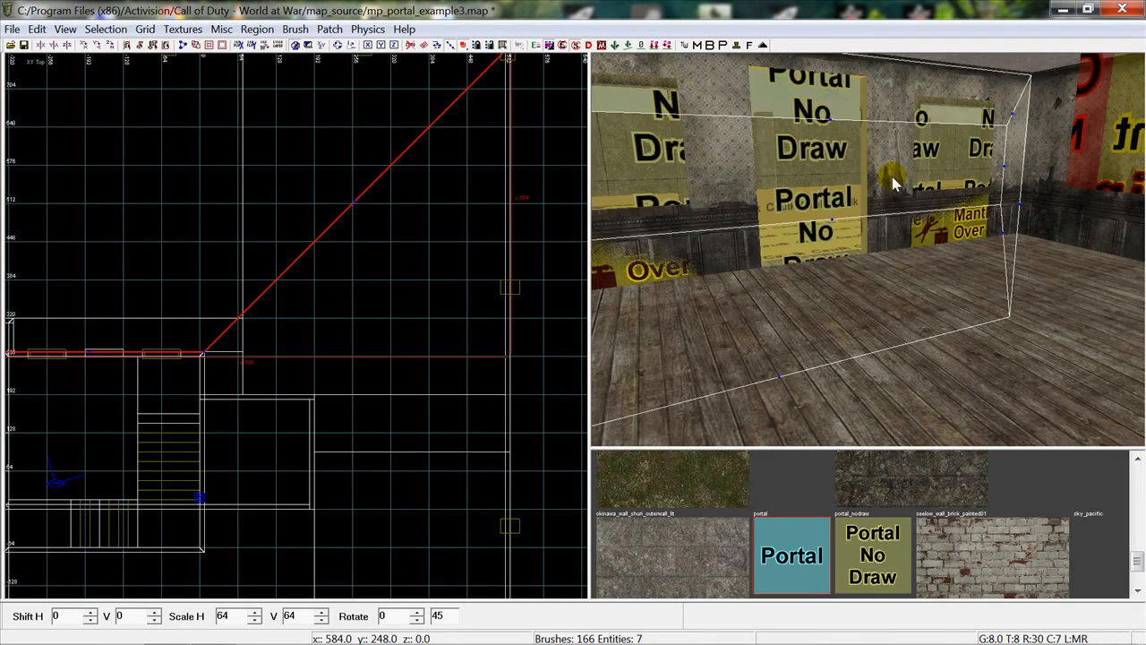
Step: Draw a portal_nodraw brush about 192 by 184 units beside the house's outer corner, at the foot of the diagonal portal
key(Escape)
mouse_move(893, 183)
right_down()
mouse_move(882, 135)
mouse_move(890, 94)
mouse_move(904, 187)
mouse_move(872, 192)
mouse_move(881, 154)
right_up()
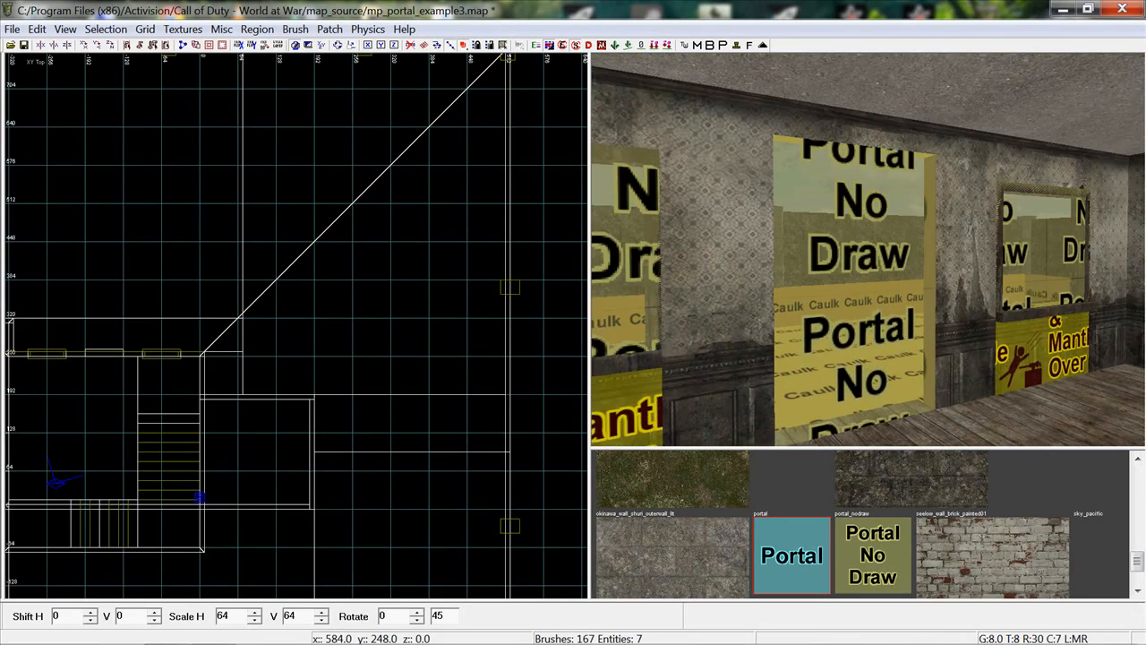
right_drag(880, 316, 1048, 268)
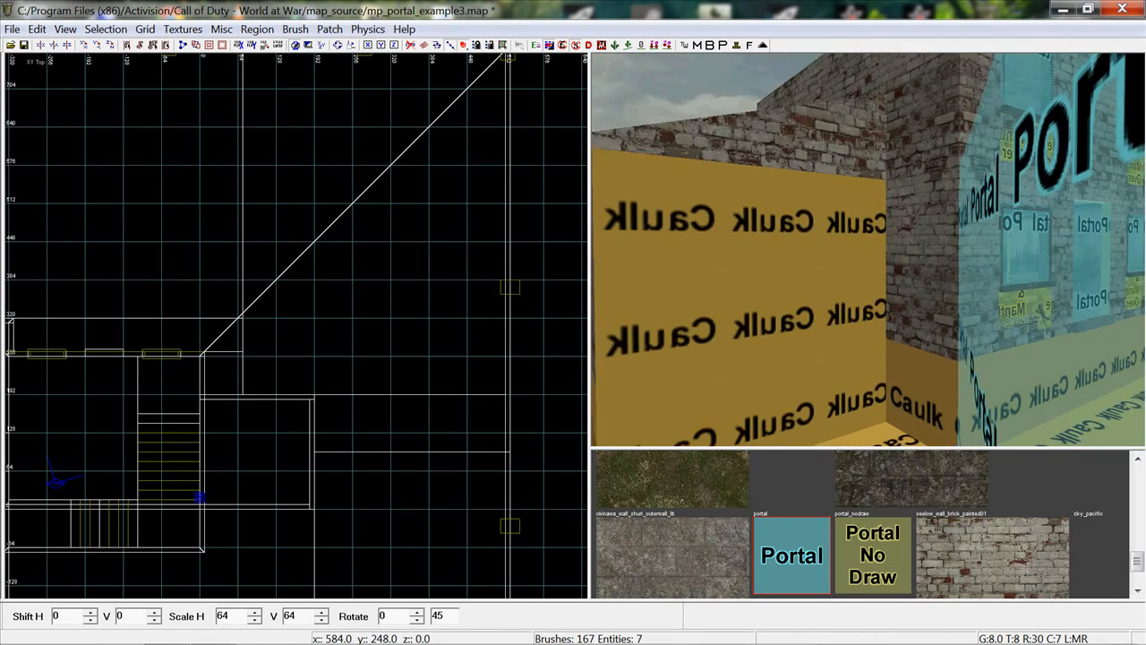
right_drag(869, 250, 913, 335)
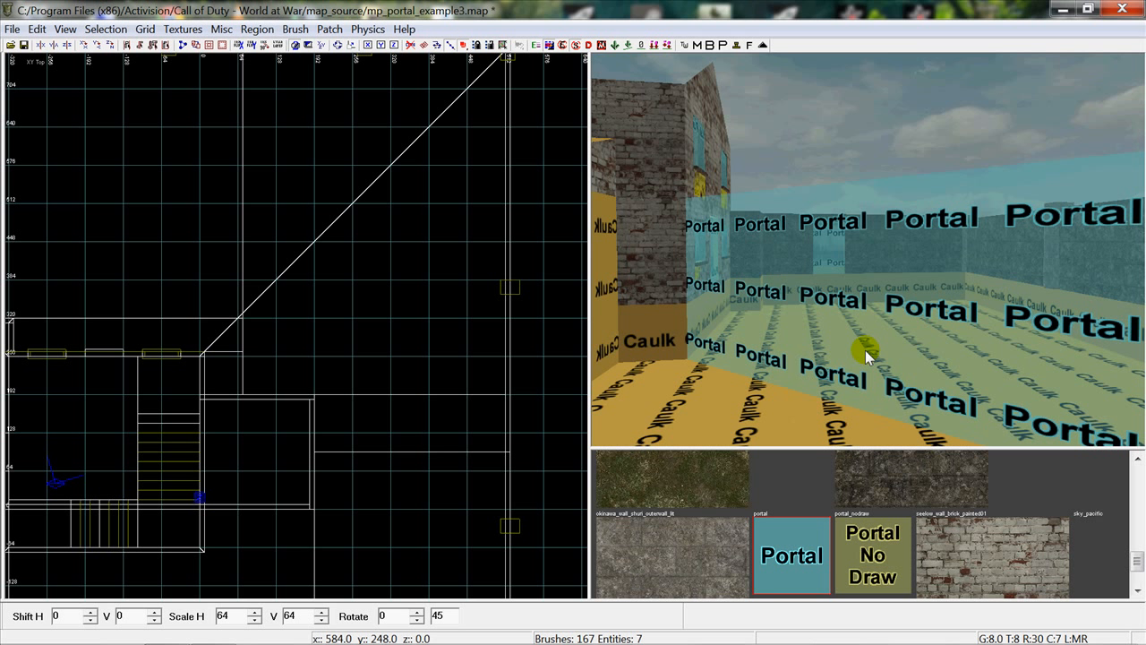
click(882, 577)
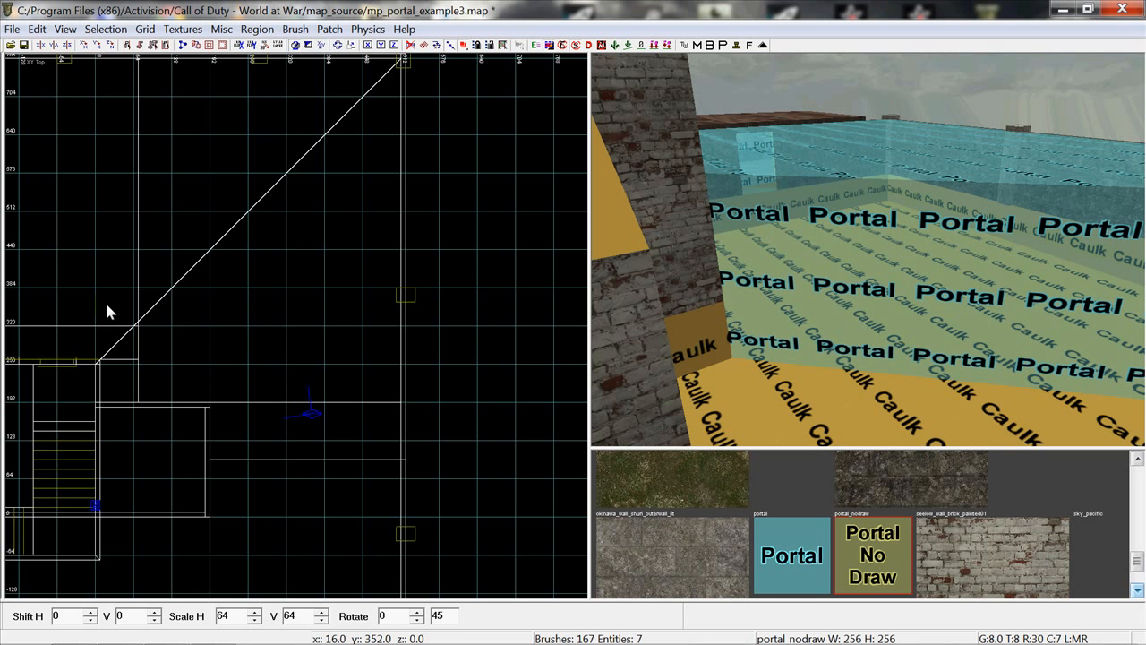
drag(105, 293, 110, 305)
drag(150, 346, 223, 404)
right_drag(223, 404, 77, 386)
scroll(89, 379, up, 2)
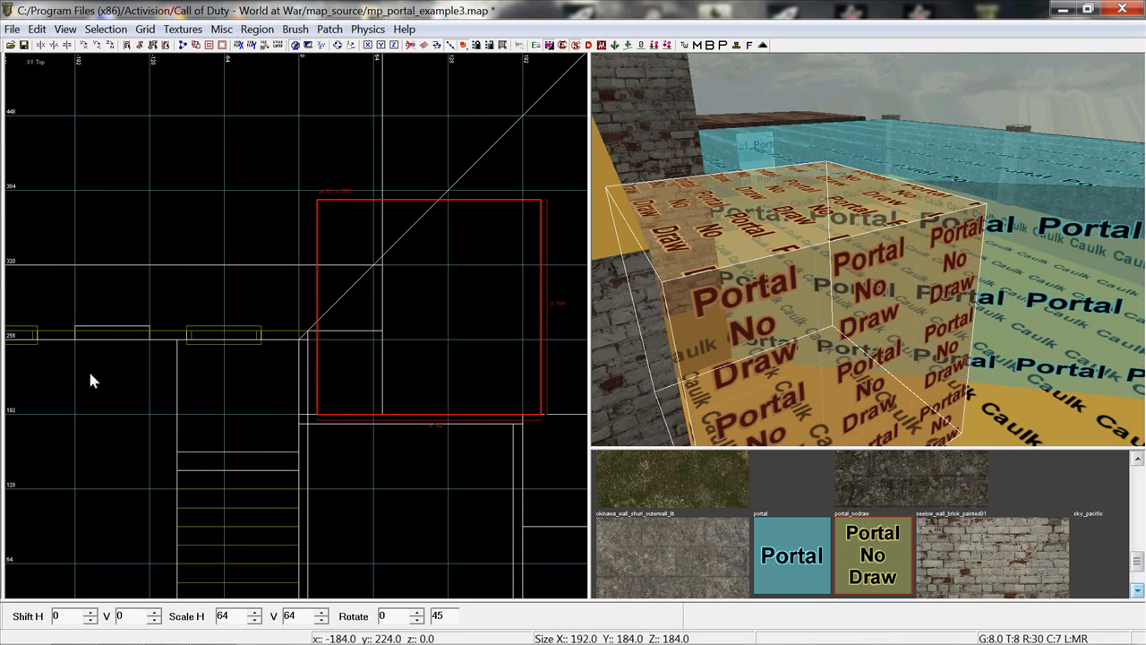
Step: Resize the new brush to a narrow strip running from the house wall to the yard's outer wall at x 512
drag(338, 170, 338, 267)
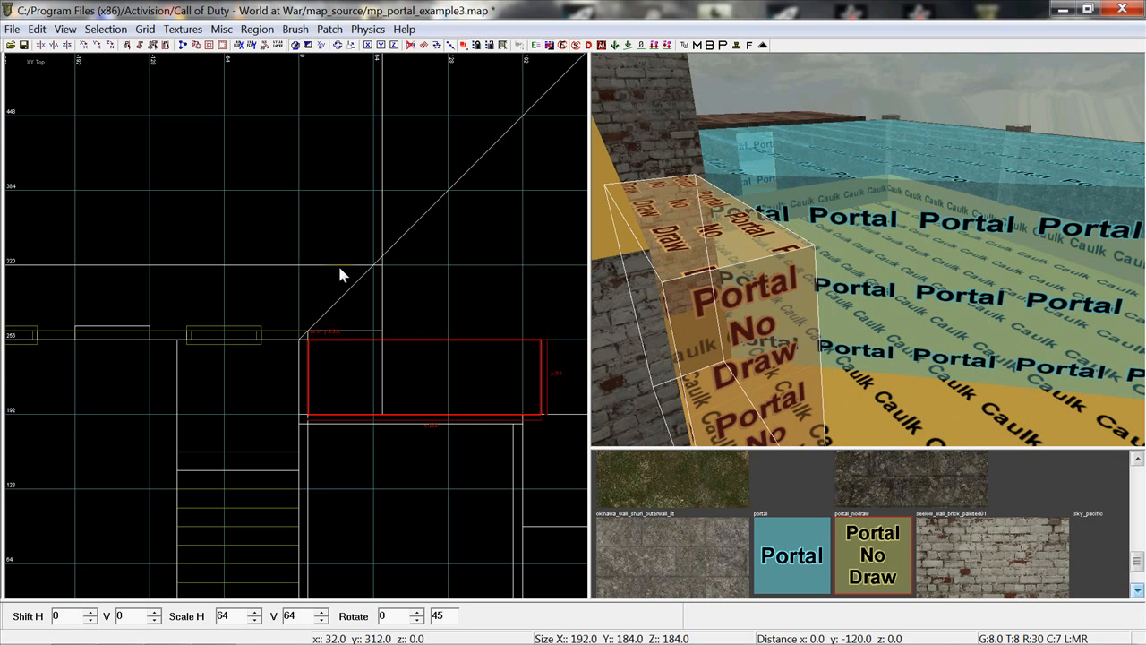
right_drag(339, 266, 35, 254)
mouse_move(323, 358)
mouse_down()
mouse_move(485, 364)
mouse_move(561, 346)
mouse_move(458, 347)
mouse_up()
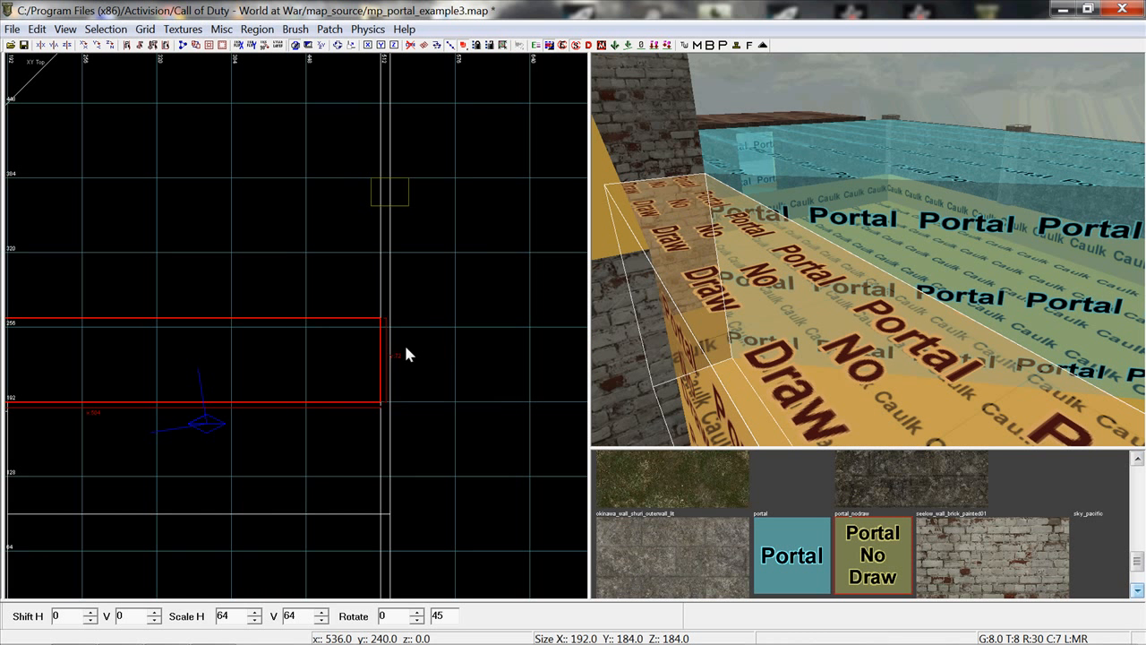
Step: Move the strip brush's far vertical edge to the yard's outer corner so its side follows the existing diagonal portal
key(e)
mouse_move(380, 327)
mouse_down()
mouse_move(396, 90)
mouse_move(385, 52)
mouse_move(383, 261)
mouse_up()
scroll(355, 299, down, 3)
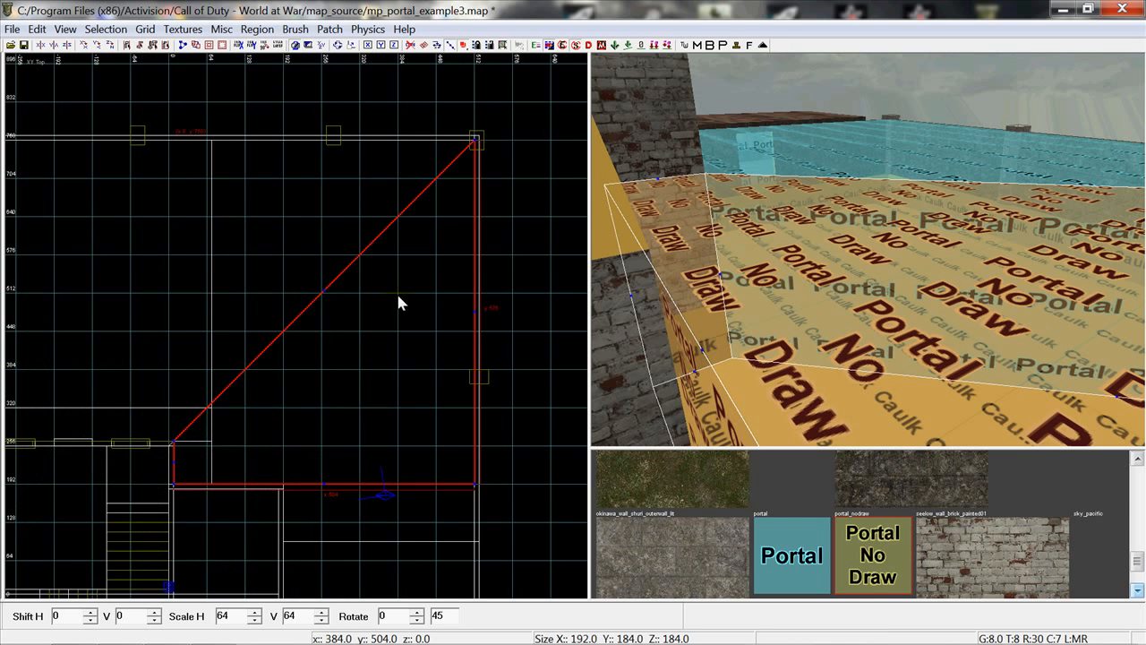
scroll(266, 379, up, 3)
click(898, 283)
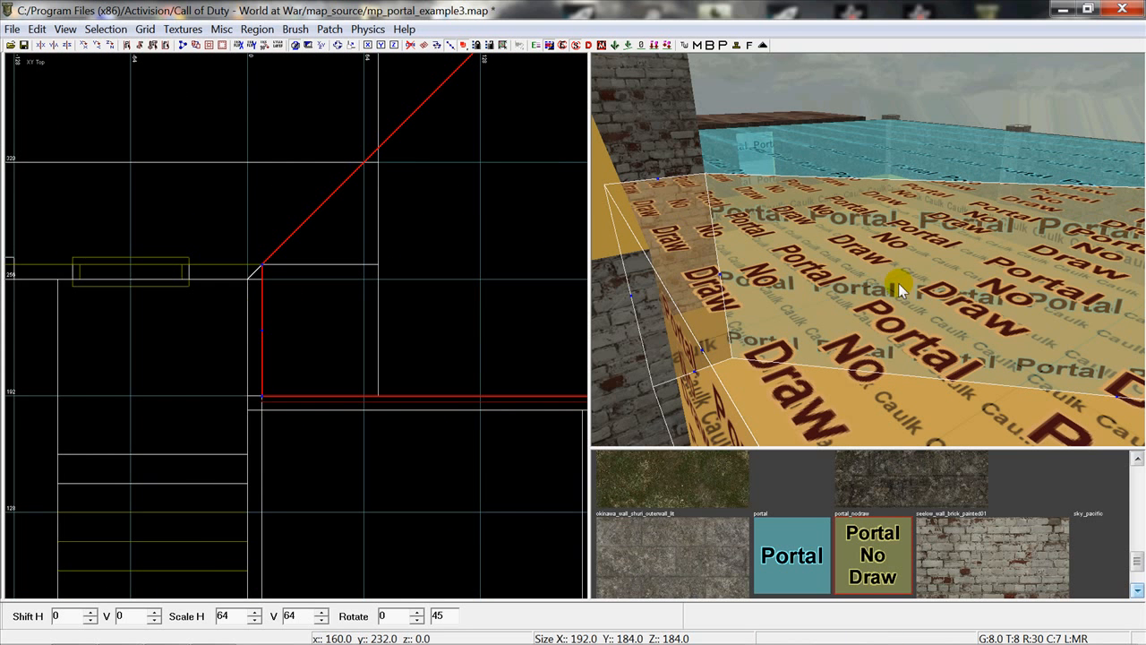
key(Escape)
Step: Apply the portal texture to the faces of the brush beside the diagonal
right_drag(888, 249, 894, 246)
shift+click(913, 198)
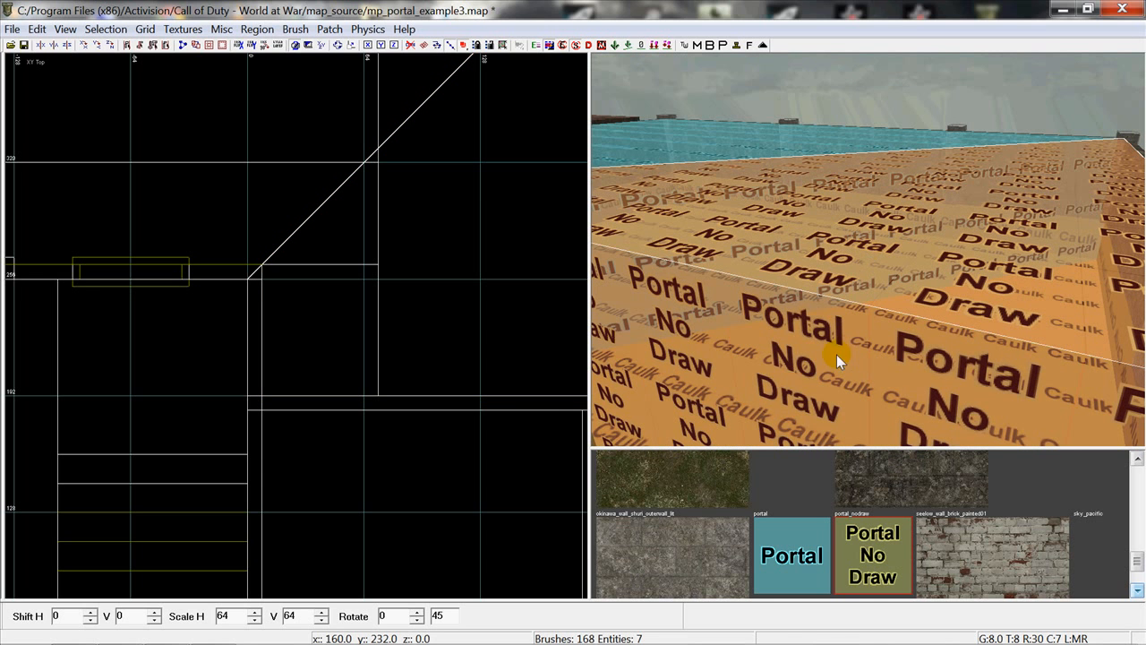
click(784, 548)
key(Escape)
right_drag(888, 295, 885, 296)
shift+click(730, 268)
scroll(204, 285, down, 3)
right_drag(205, 288, 203, 283)
key(Escape)
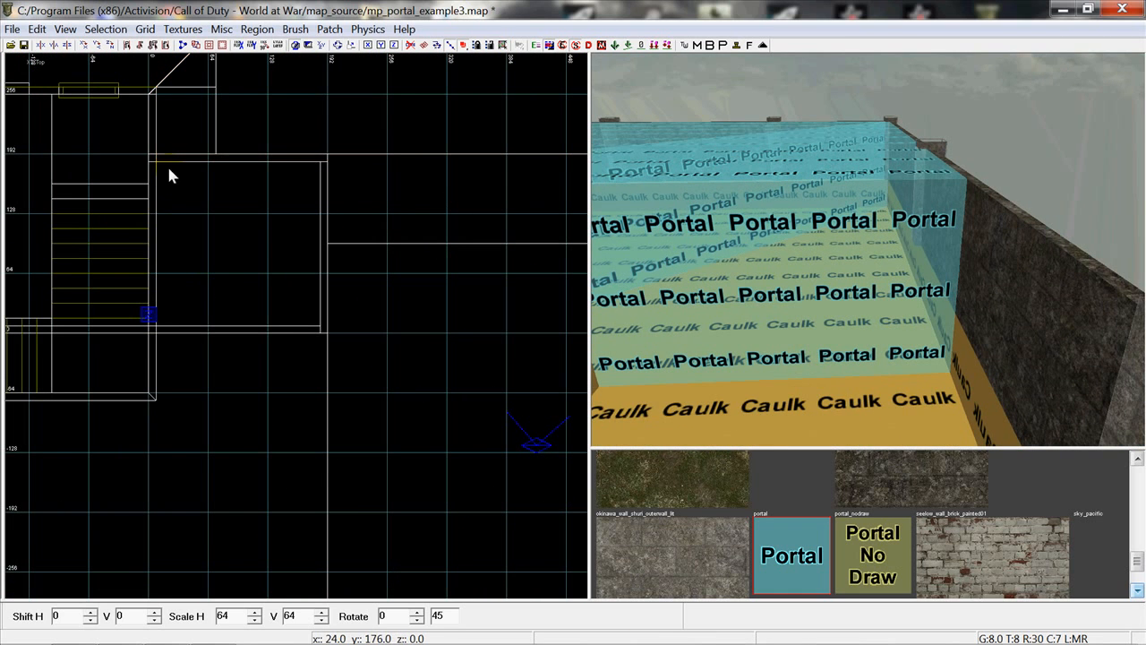
Step: Draw a brush from the house wall to the yard's outer wall, directly below the last one, and texture it with portal_nodraw
mouse_move(158, 159)
mouse_down()
mouse_move(256, 404)
mouse_move(591, 312)
mouse_move(479, 308)
mouse_up()
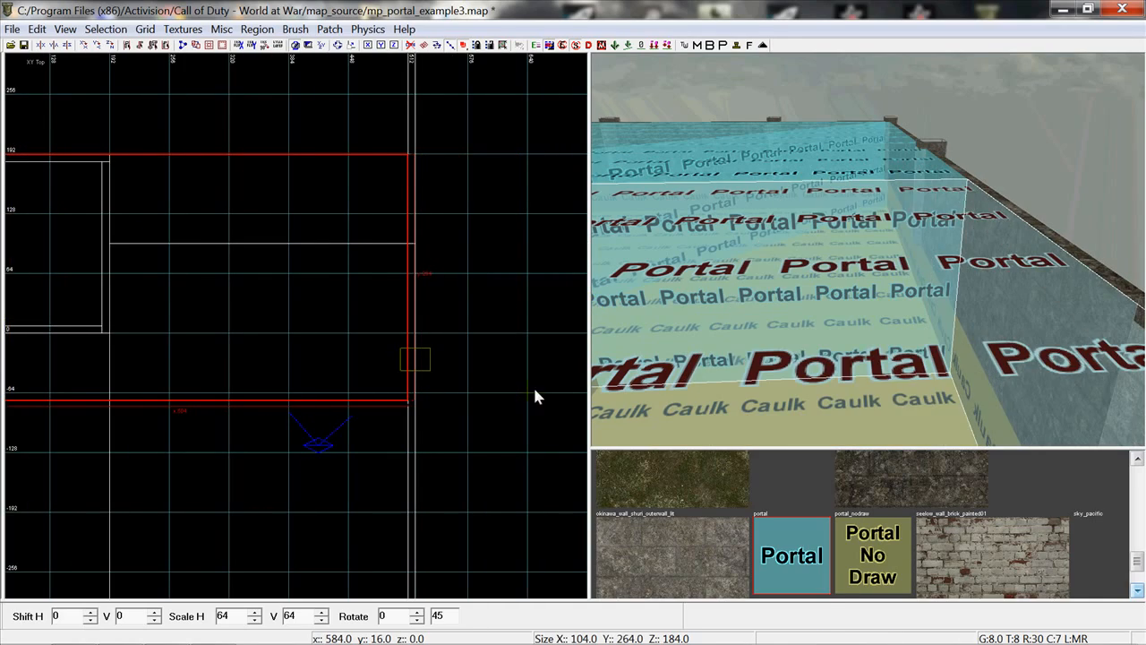
click(870, 551)
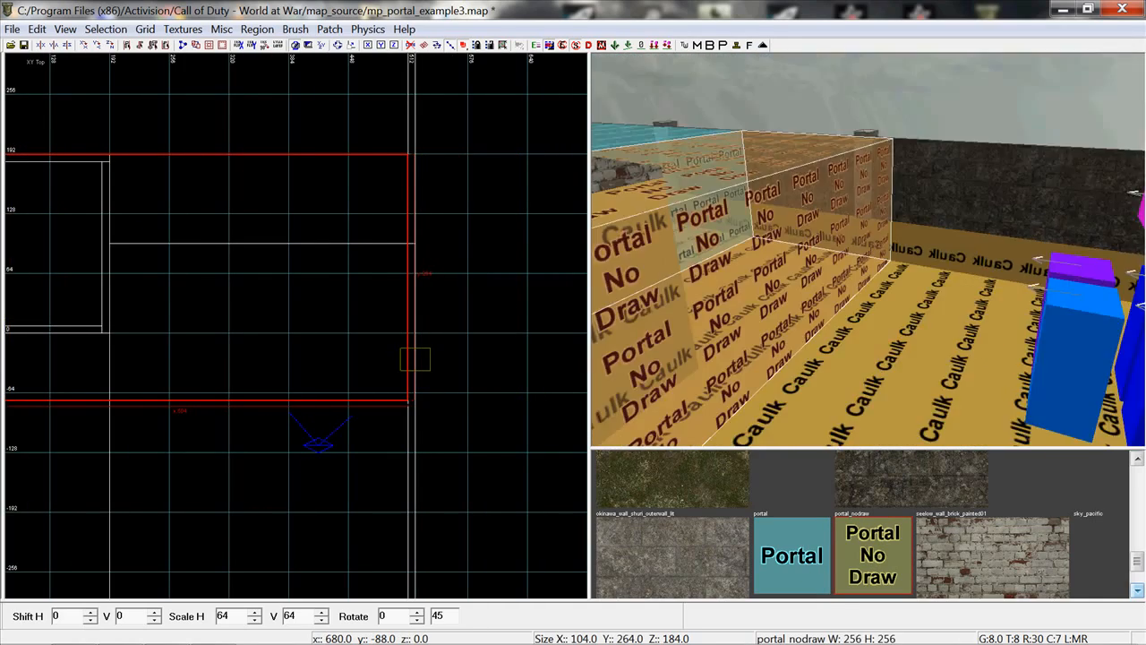
mouse_move(832, 287)
right_down()
mouse_move(850, 291)
mouse_move(837, 286)
right_up()
Step: Shrink the new brush to 320 by 192 units, spanning x 192 to 512 and y 0 to 192 beside the small building
scroll(234, 350, down, 2)
right_drag(233, 350, 283, 366)
drag(59, 349, 169, 335)
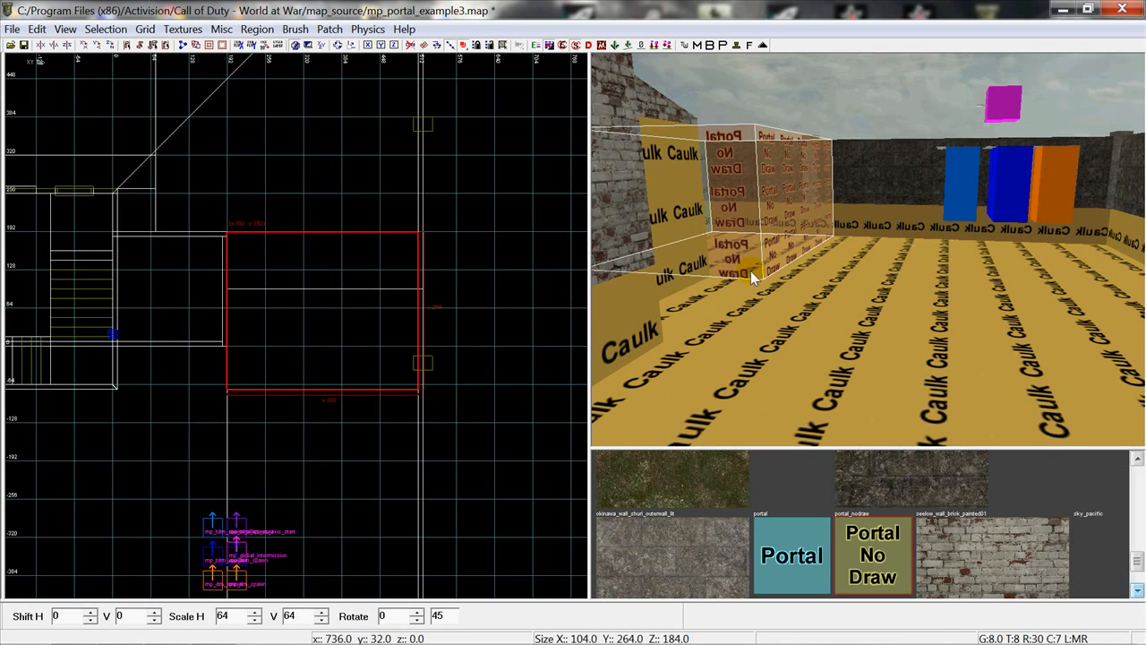
right_drag(752, 265, 752, 269)
drag(320, 468, 299, 403)
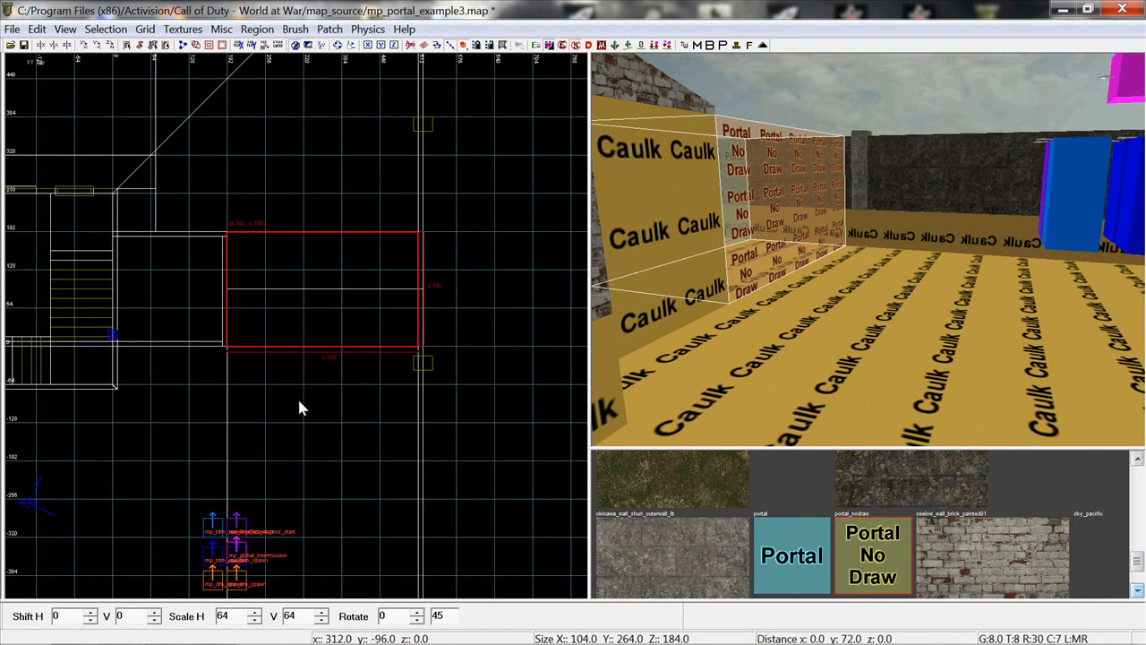
Step: Move the brush's outer lower vertical edge up to x 512, y 192, turning the brush into a triangle
scroll(309, 407, up, 3)
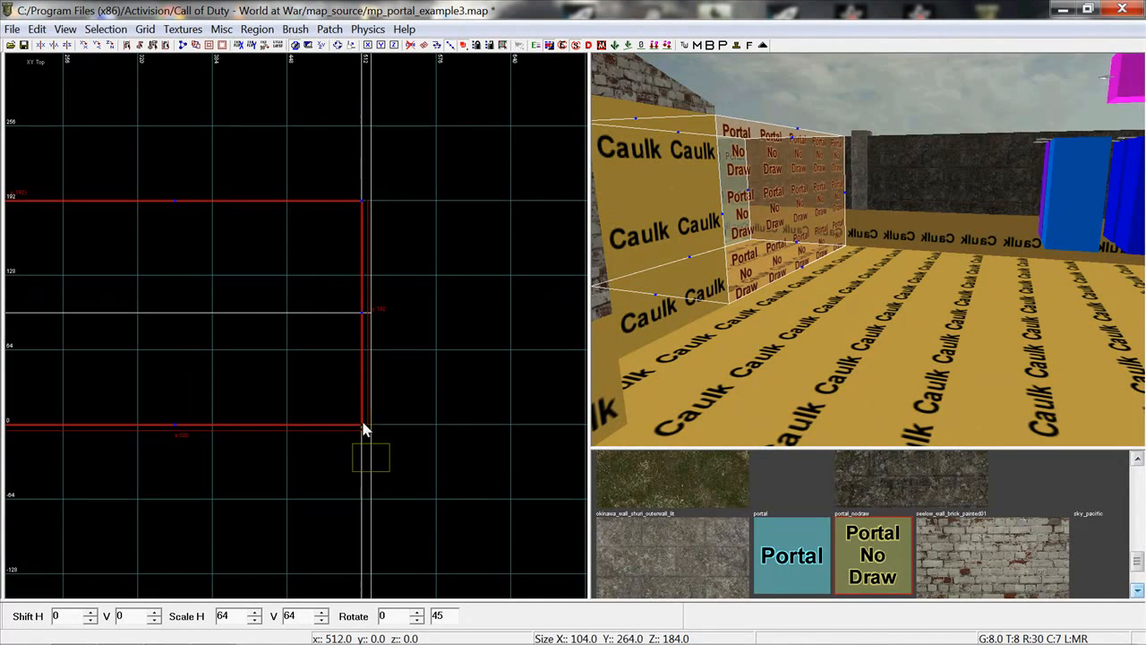
mouse_move(363, 424)
mouse_down()
mouse_move(392, 225)
mouse_move(365, 213)
mouse_move(367, 202)
mouse_up()
key(e)
right_drag(296, 339, 503, 331)
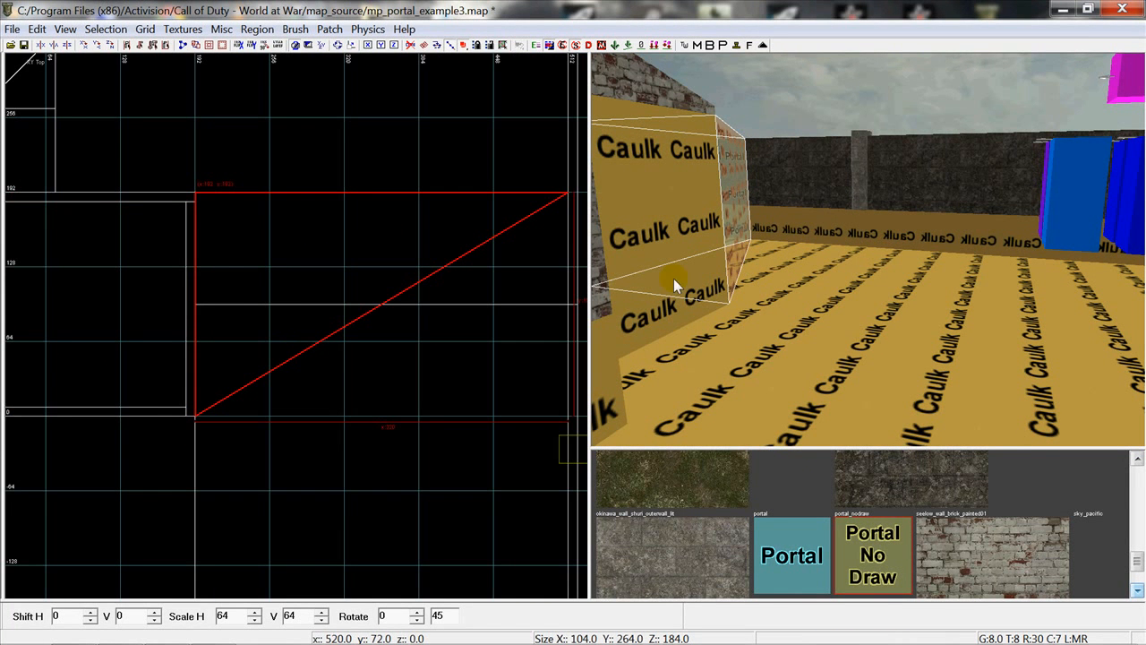
mouse_move(806, 250)
right_down()
mouse_move(837, 171)
mouse_move(787, 179)
mouse_move(820, 255)
right_up()
key(Escape)
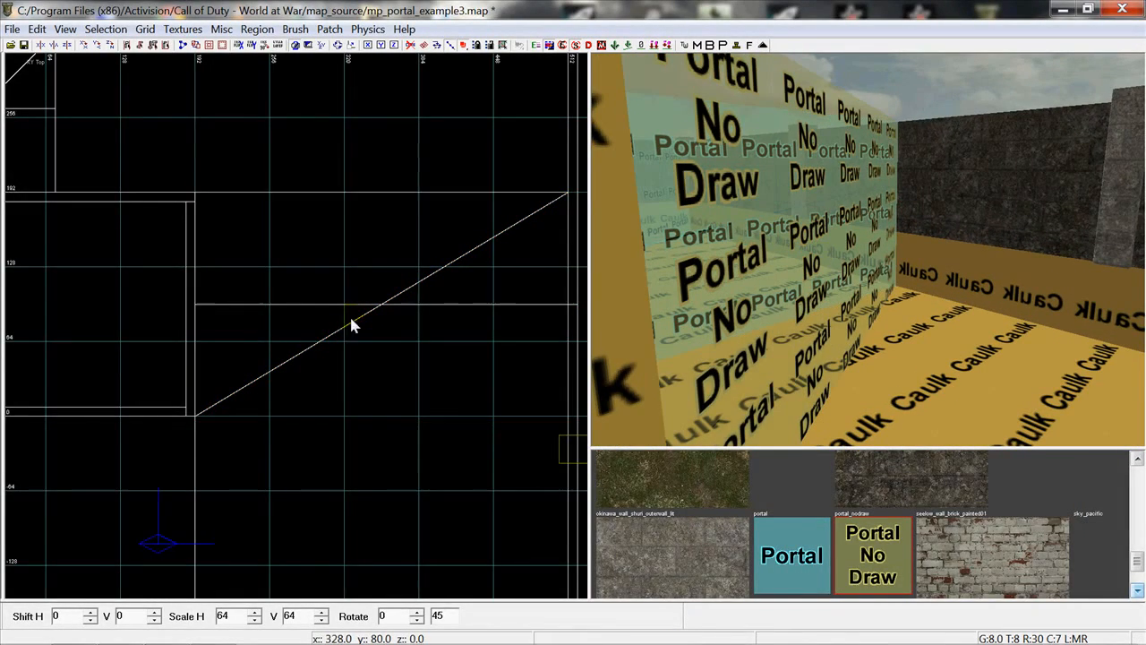
scroll(266, 309, down, 5)
scroll(504, 324, up, 5)
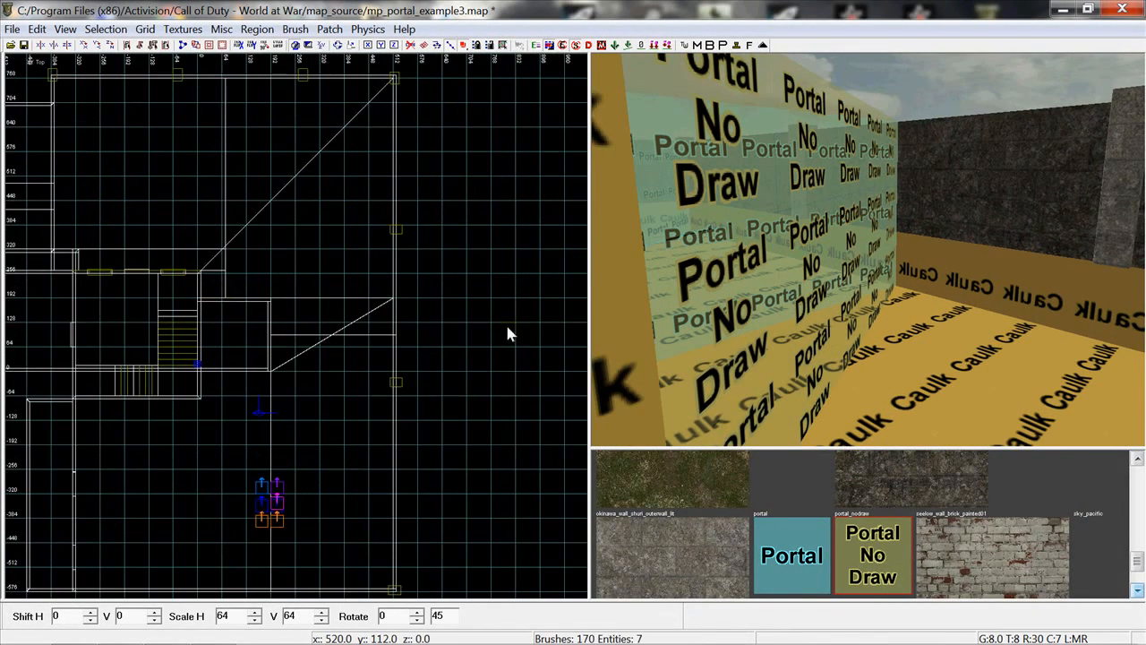
shift+click(768, 241)
scroll(153, 444, up, 4)
right_drag(152, 444, 224, 84)
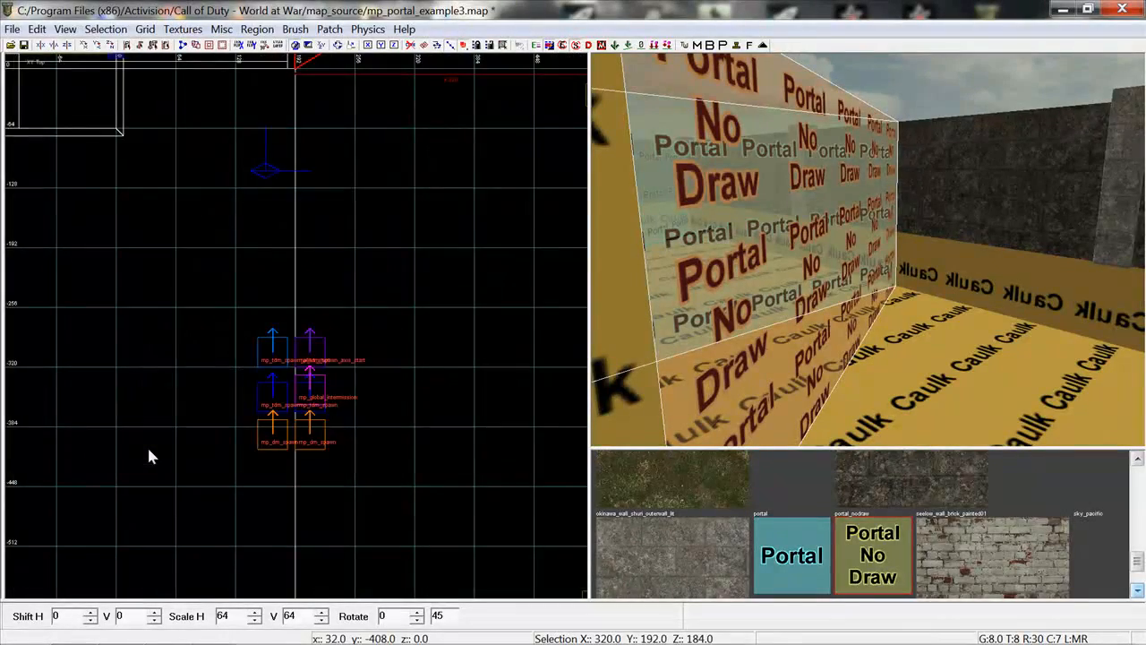
mouse_move(175, 422)
right_down()
mouse_move(41, 644)
mouse_move(20, 643)
right_up()
key(Escape)
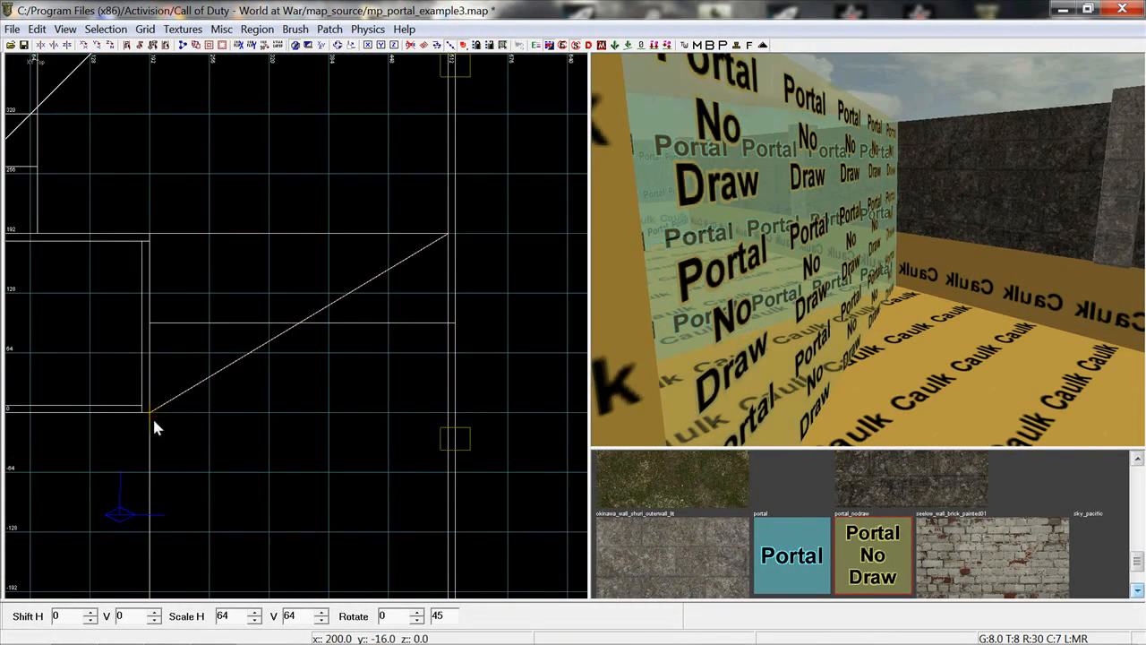
Step: Draw a portal_nodraw brush below the triangle and move its outer vertical edge up to x 512, y 192 along the diagonal
mouse_move(147, 408)
mouse_down()
mouse_move(456, 596)
mouse_move(438, 600)
mouse_up()
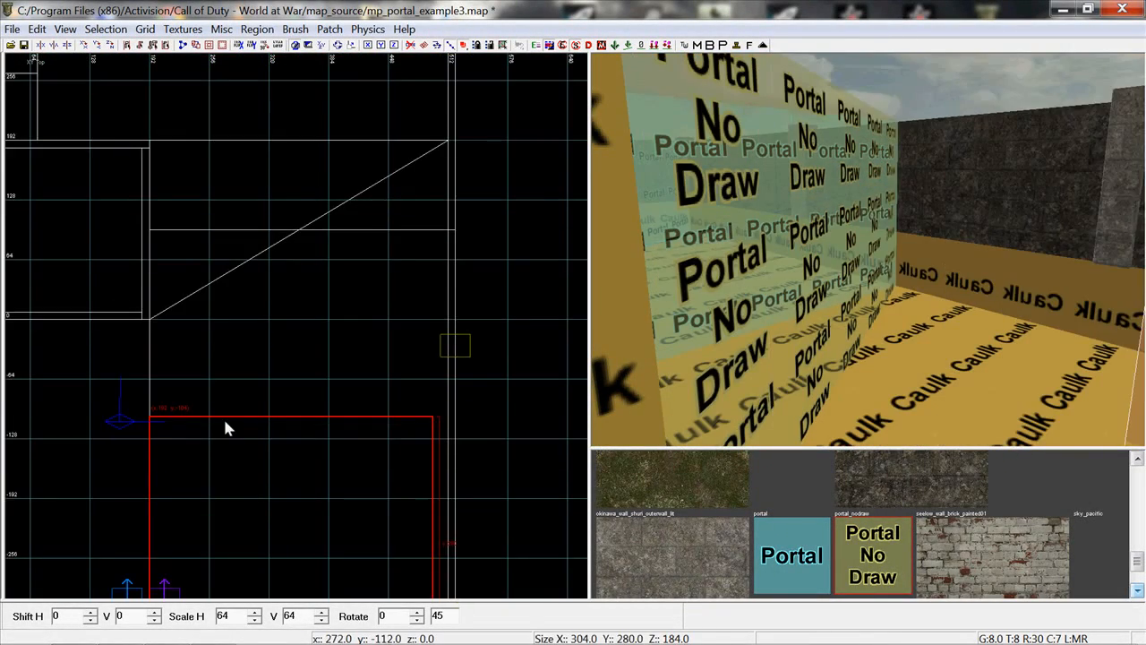
mouse_move(249, 481)
mouse_down()
mouse_move(260, 380)
mouse_move(255, 394)
mouse_up()
drag(470, 347, 450, 131)
key(e)
Step: Extend the new brush down to the yard's end wall, making it 760 units long
scroll(325, 254, down, 2)
right_drag(325, 254, 328, 54)
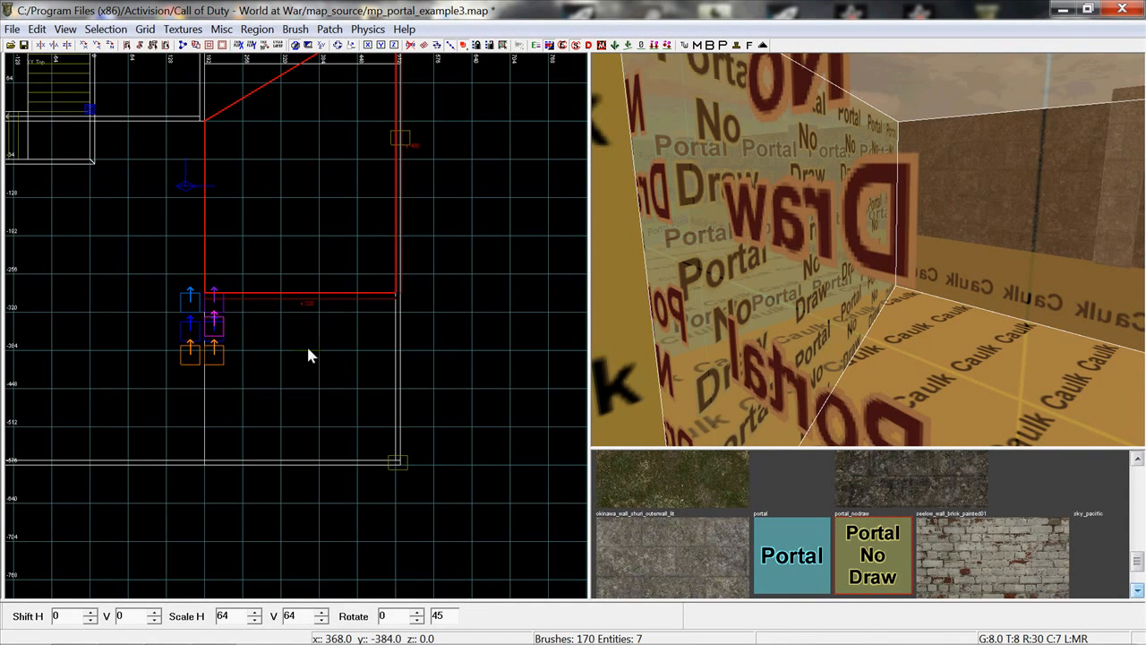
drag(306, 347, 305, 516)
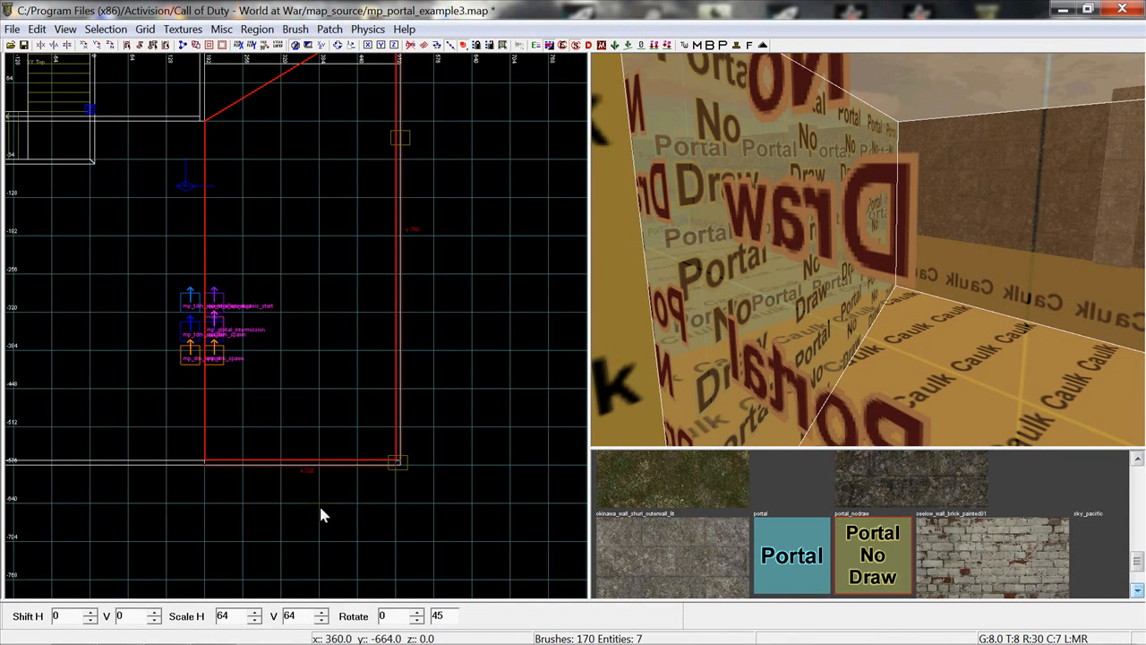
right_drag(899, 282, 906, 296)
key(Escape)
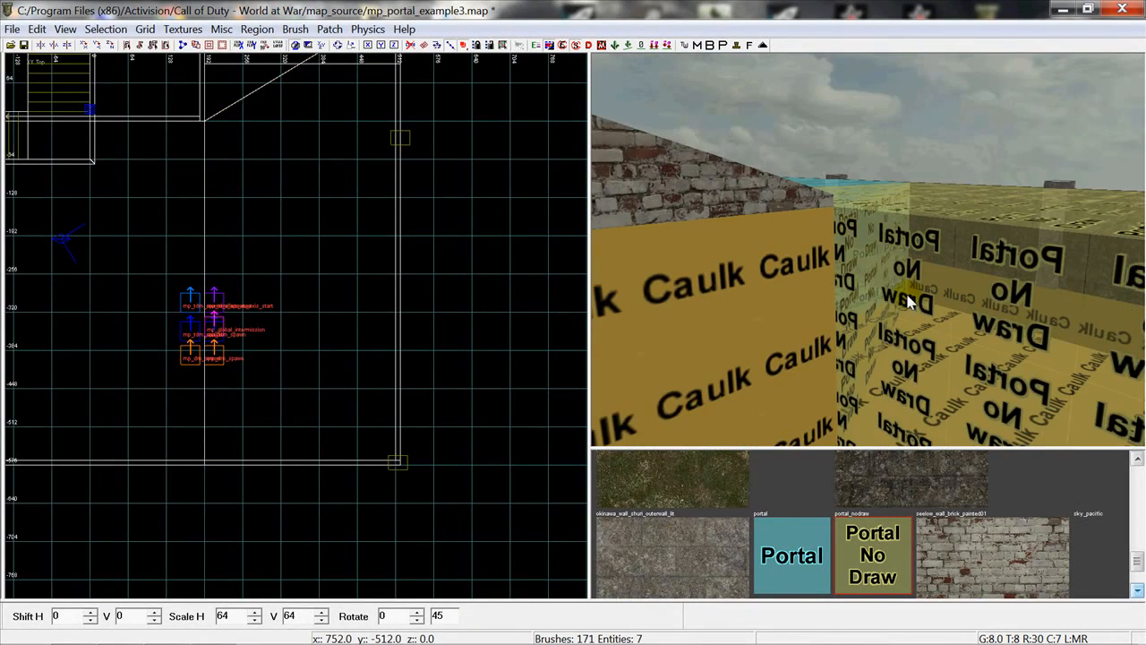
Step: Apply the portal texture to the long yard brush and to the triangular brush next to it
shift+click(967, 288)
click(810, 544)
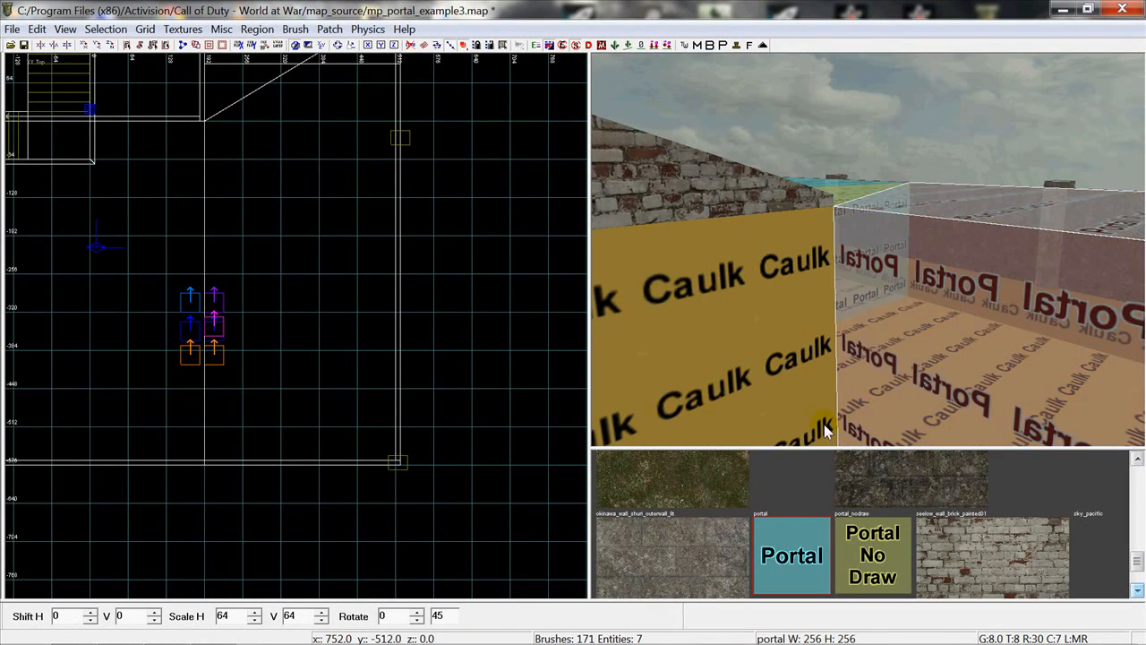
key(Escape)
mouse_move(824, 248)
right_down()
mouse_move(826, 235)
mouse_move(823, 248)
right_up()
ctrl+shift+click(824, 248)
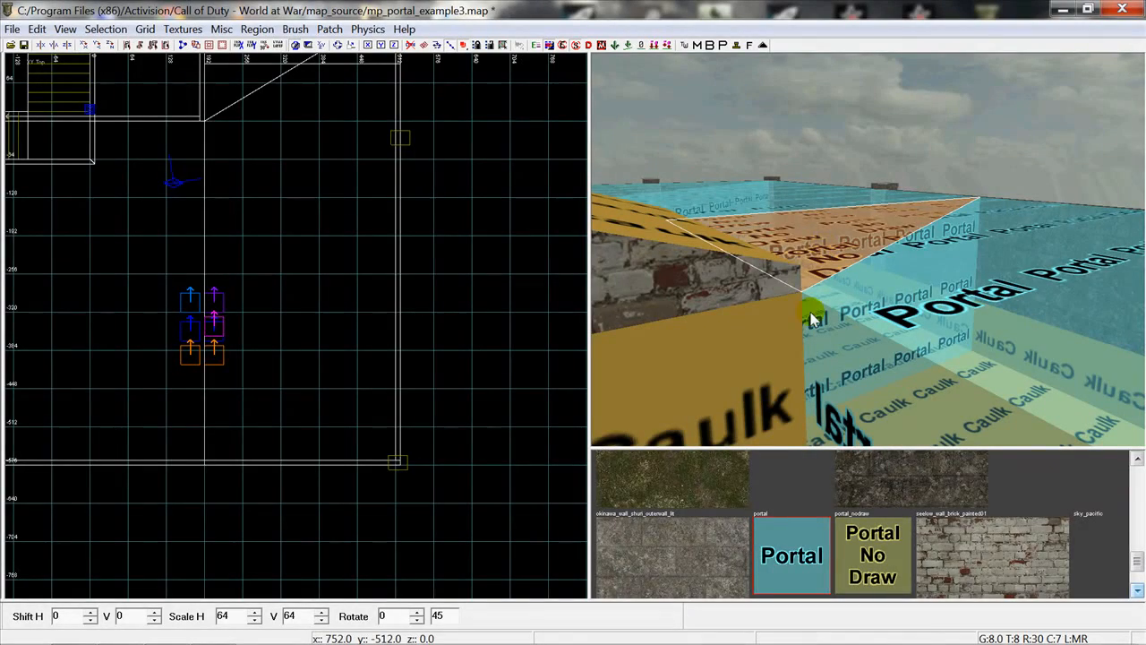
click(788, 555)
key(Escape)
right_drag(845, 321, 872, 338)
right_drag(867, 250, 971, 267)
mouse_move(869, 296)
right_down()
mouse_move(875, 315)
mouse_move(861, 333)
right_up()
shift+click(634, 390)
right_drag(262, 436, 343, 386)
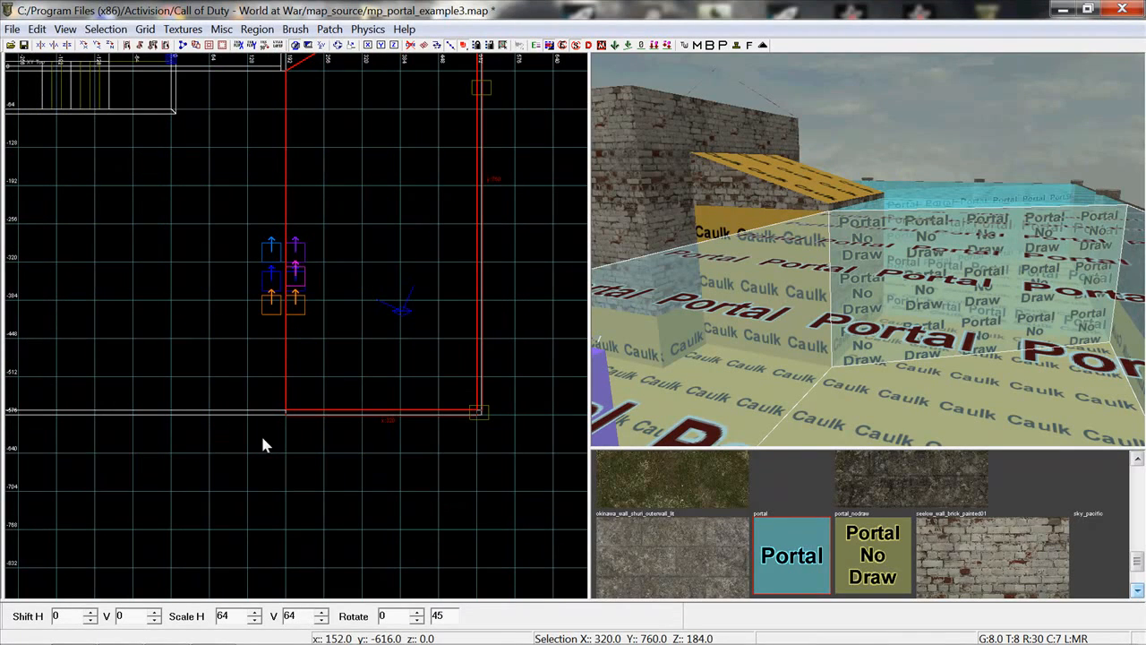
key(e)
mouse_move(280, 417)
mouse_down()
mouse_move(152, 413)
mouse_move(288, 412)
mouse_up()
key(Escape)
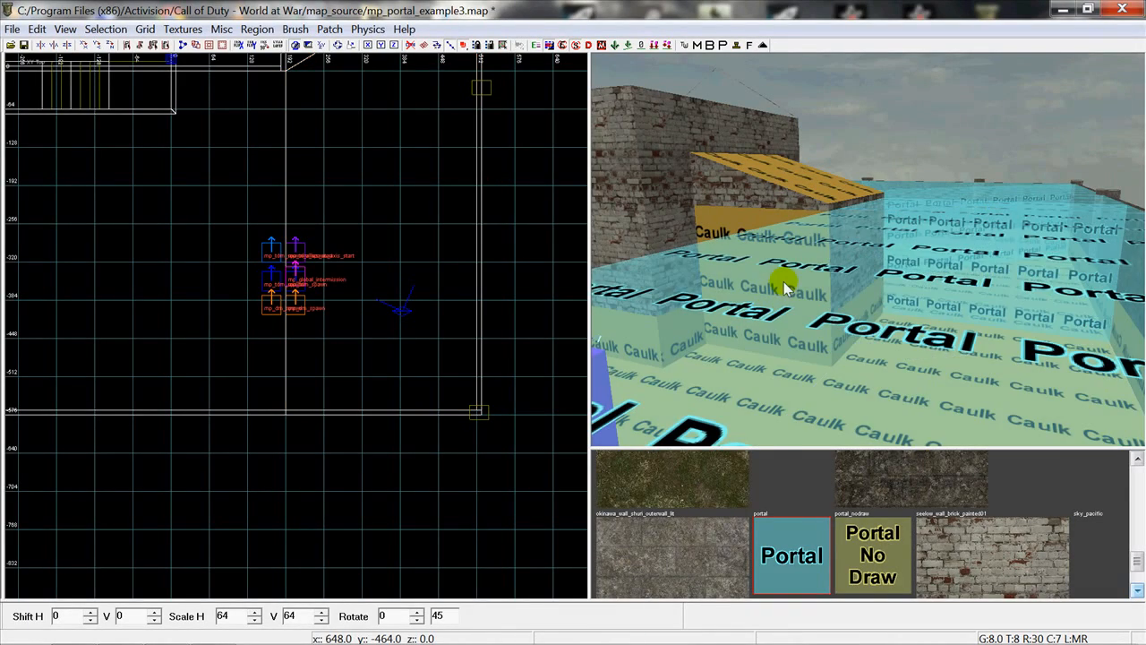
Step: Examine the yard's walls and the portal brushes around the house from several angles
mouse_move(890, 279)
right_down()
mouse_move(770, 273)
mouse_move(902, 279)
mouse_move(901, 237)
right_up()
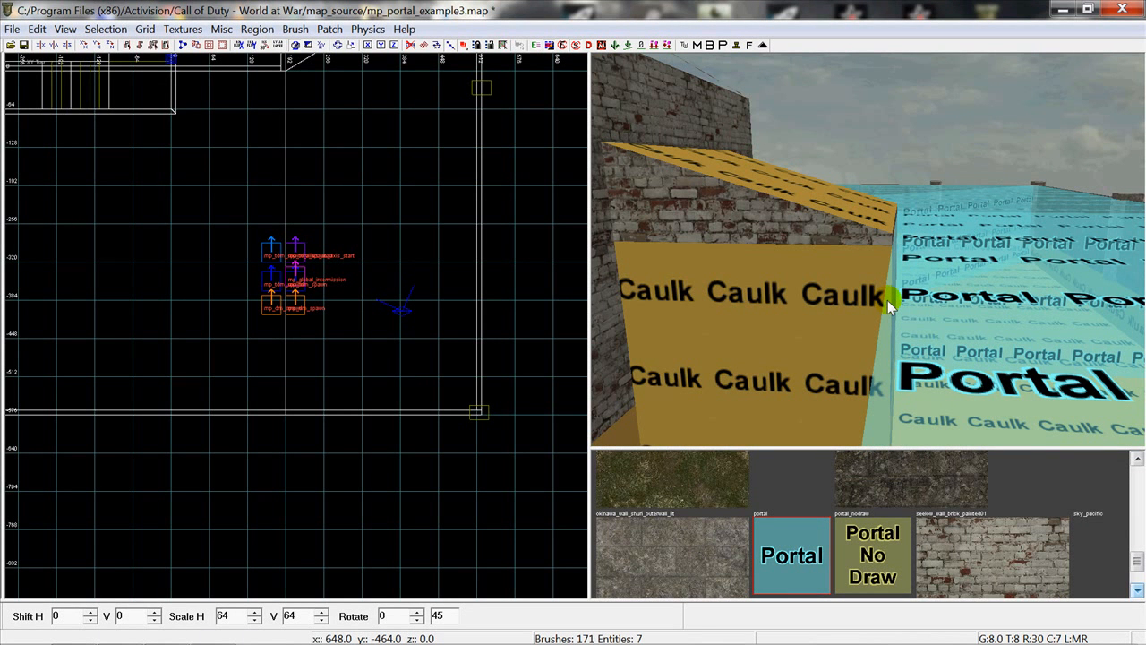
right_drag(207, 373, 214, 422)
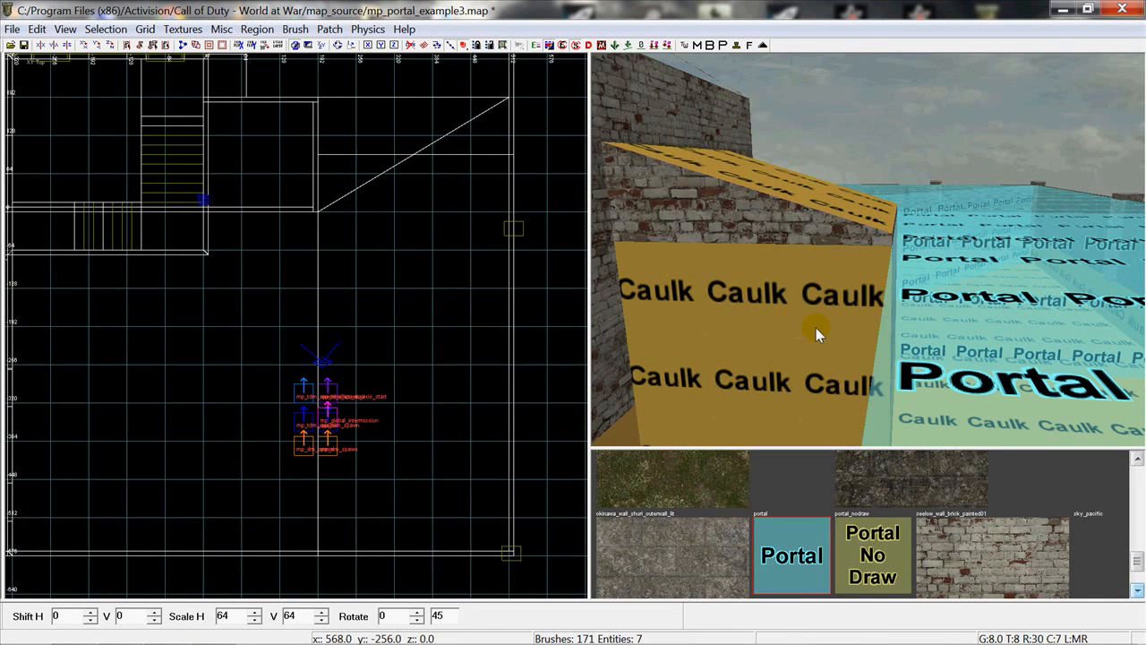
right_drag(787, 359, 819, 236)
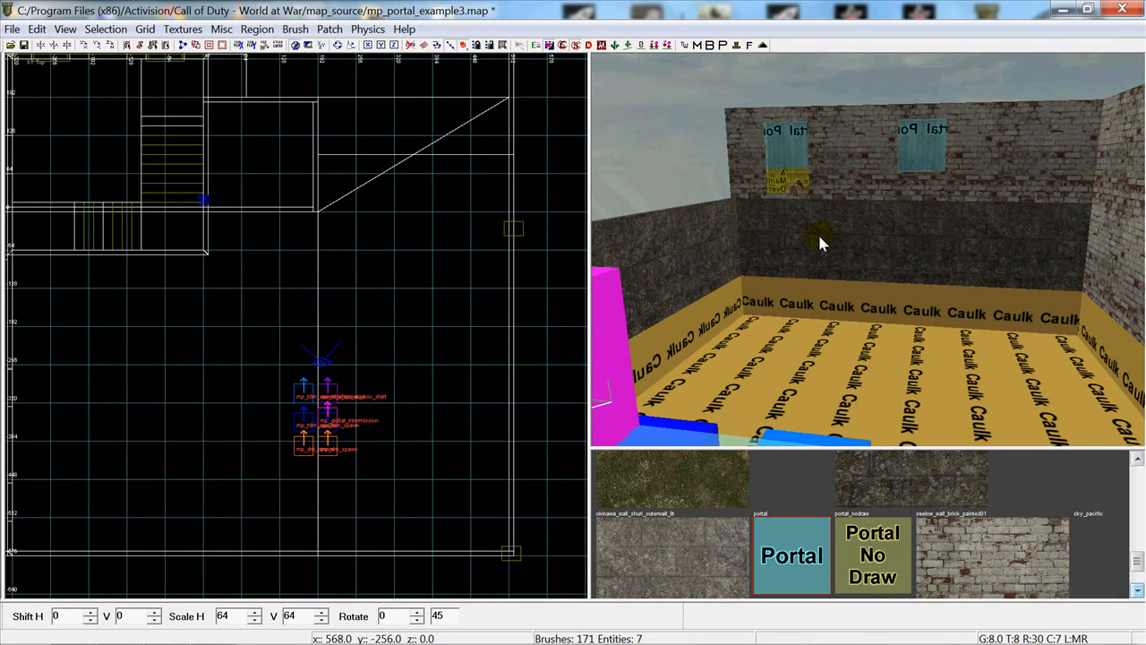
right_drag(818, 235, 908, 286)
mouse_move(825, 262)
right_down()
mouse_move(845, 256)
mouse_move(825, 261)
right_up()
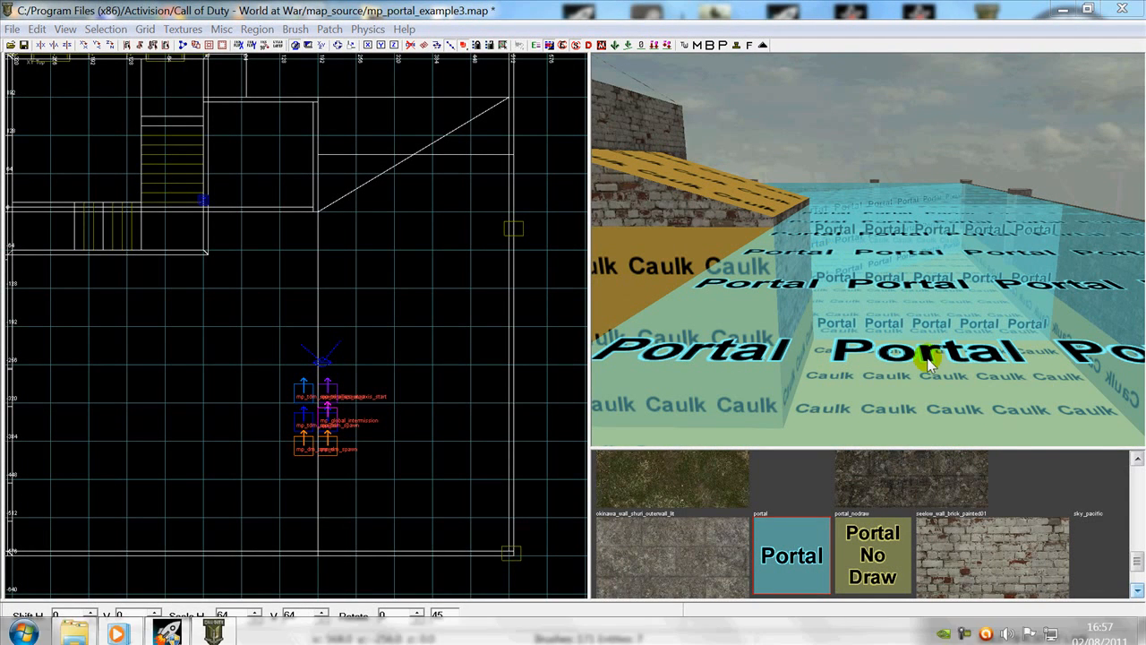
key(super)
click(964, 631)
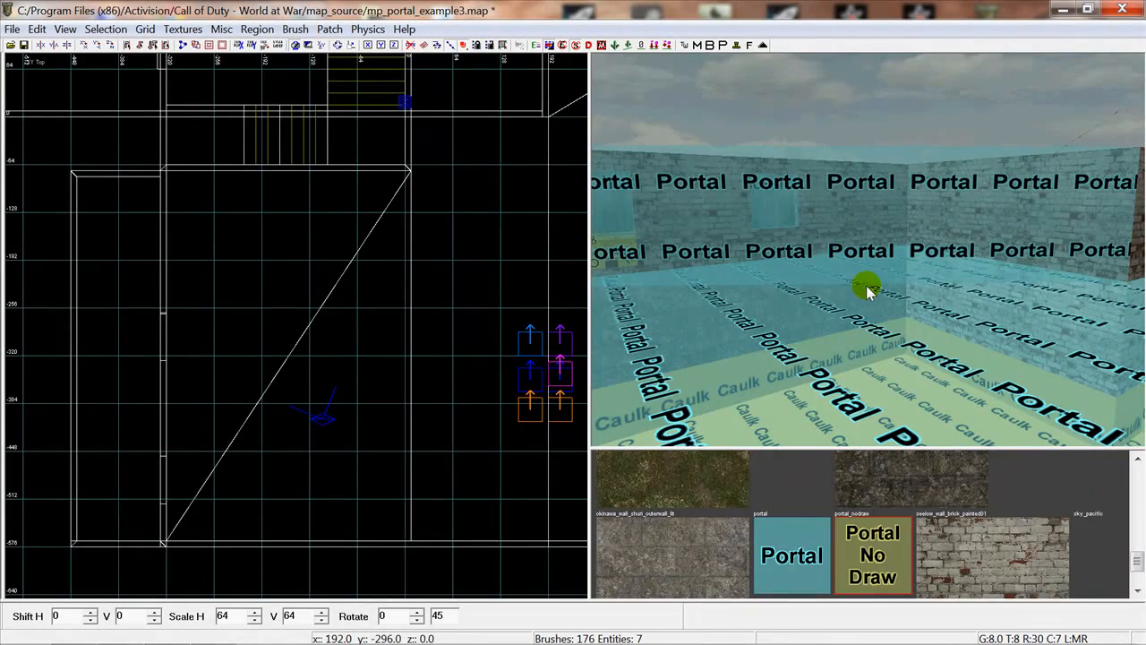
mouse_move(866, 288)
right_down()
mouse_move(842, 288)
mouse_move(896, 297)
right_up()
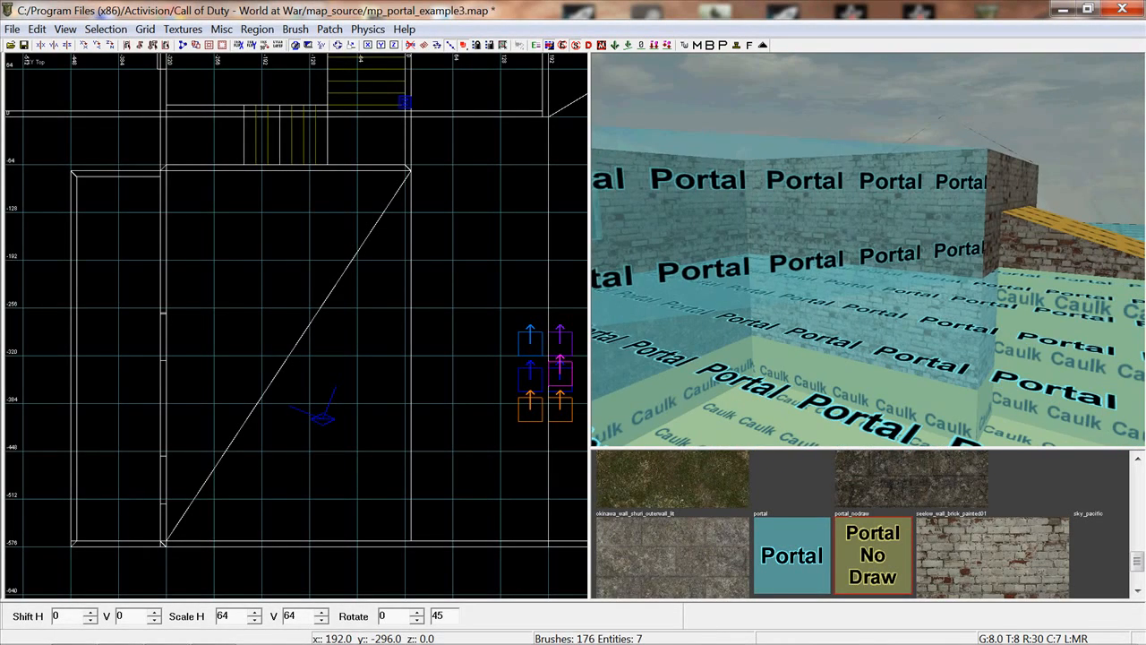
Step: Select the upper and lower triangular portal brushes in the yard's inner wall corner in turn to examine the spaces they cover
shift+click(773, 243)
mouse_move(815, 298)
right_down()
mouse_move(774, 295)
mouse_move(909, 303)
mouse_move(882, 305)
mouse_move(873, 287)
mouse_move(855, 314)
mouse_move(860, 304)
mouse_move(795, 299)
mouse_move(814, 333)
mouse_move(819, 276)
mouse_move(822, 311)
right_up()
key(Escape)
shift+click(825, 297)
key(Escape)
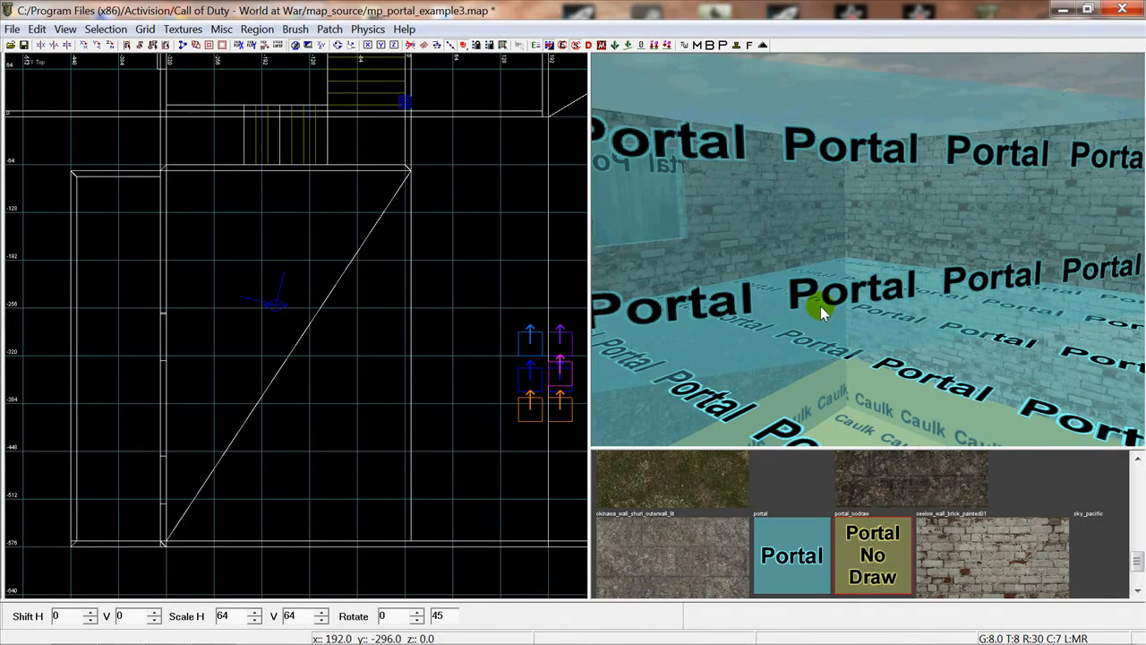
shift+click(817, 260)
right_drag(818, 256, 818, 269)
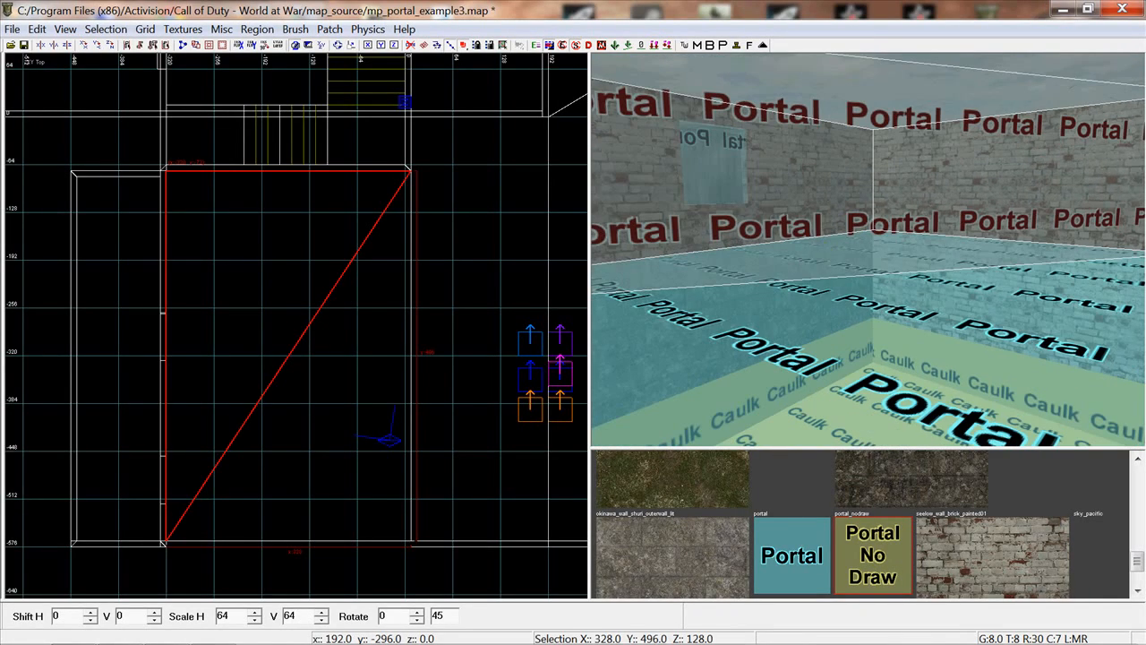
right_drag(836, 320, 852, 321)
shift+click(835, 312)
key(Escape)
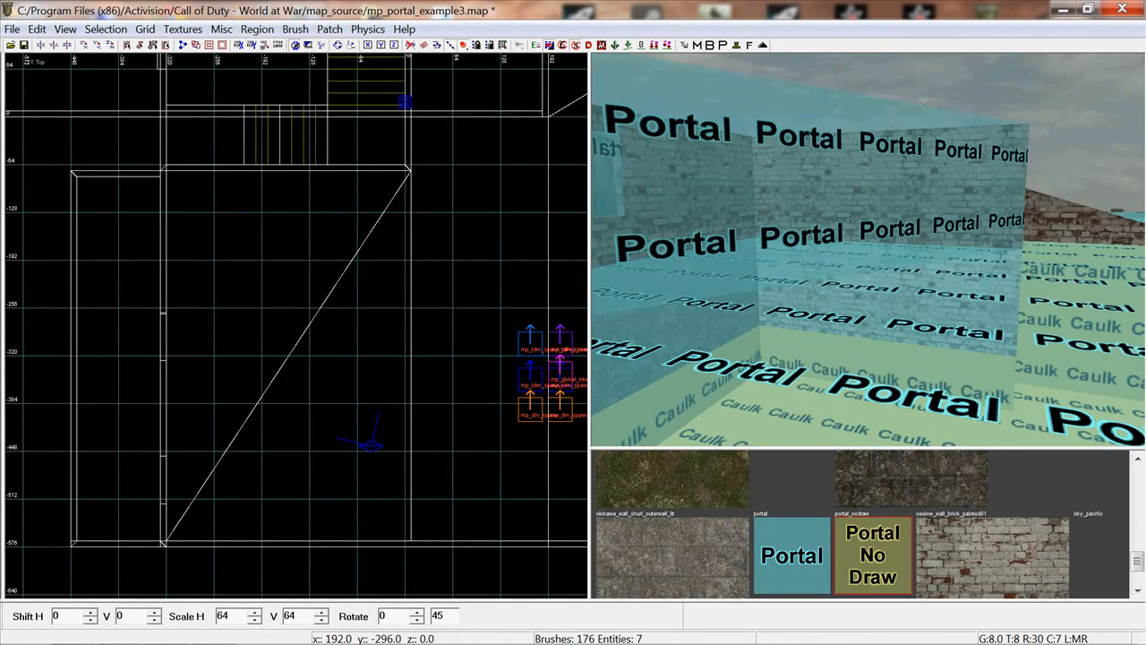
mouse_move(849, 306)
right_down()
mouse_move(850, 285)
mouse_move(862, 284)
right_up()
shift+click(849, 285)
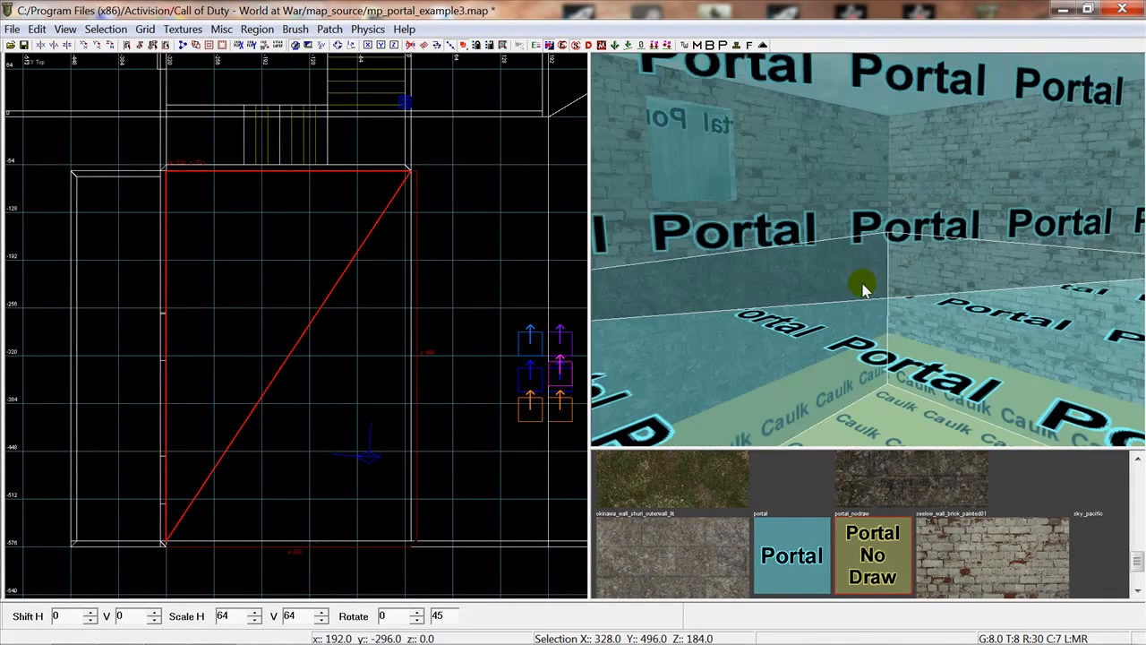
shift+click(858, 212)
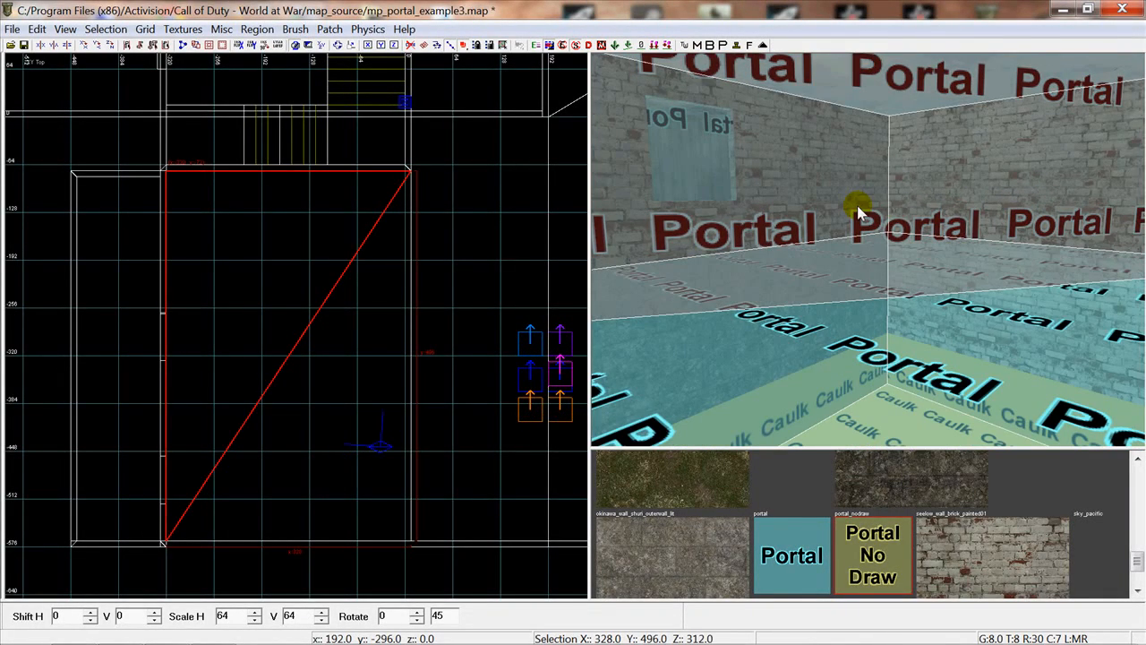
key(Escape)
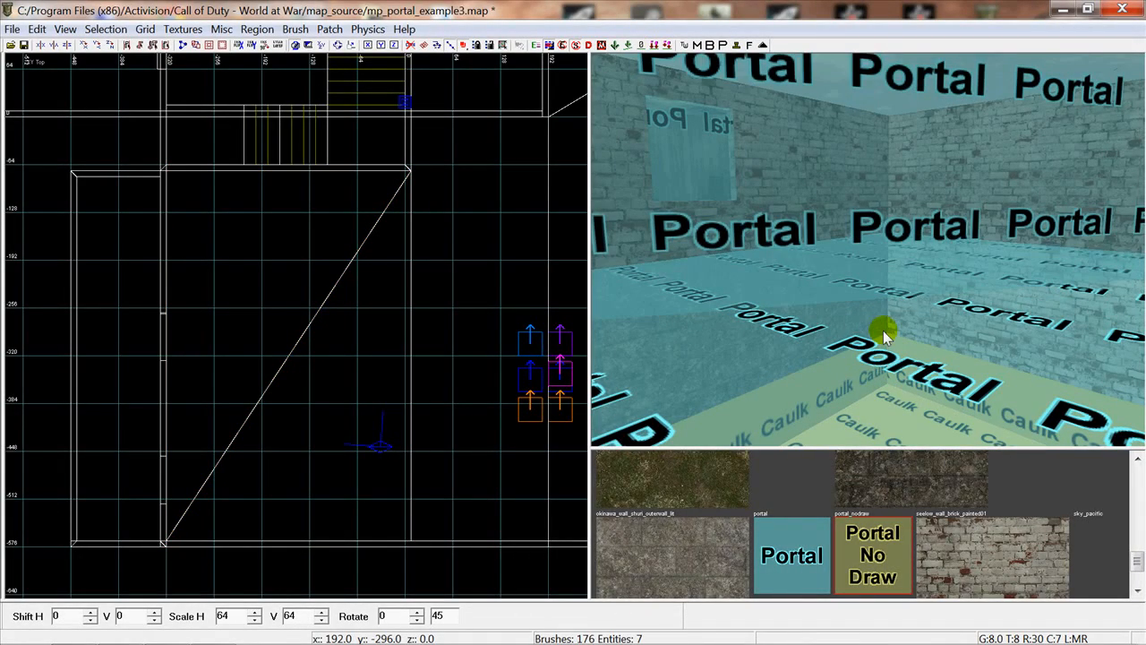
Step: Examine the portal brushes around the yard from several angles, singling out the lower triangle on the diagonal's outer side
mouse_move(911, 347)
right_down()
mouse_move(1003, 345)
mouse_move(940, 345)
mouse_move(913, 394)
mouse_move(913, 347)
right_up()
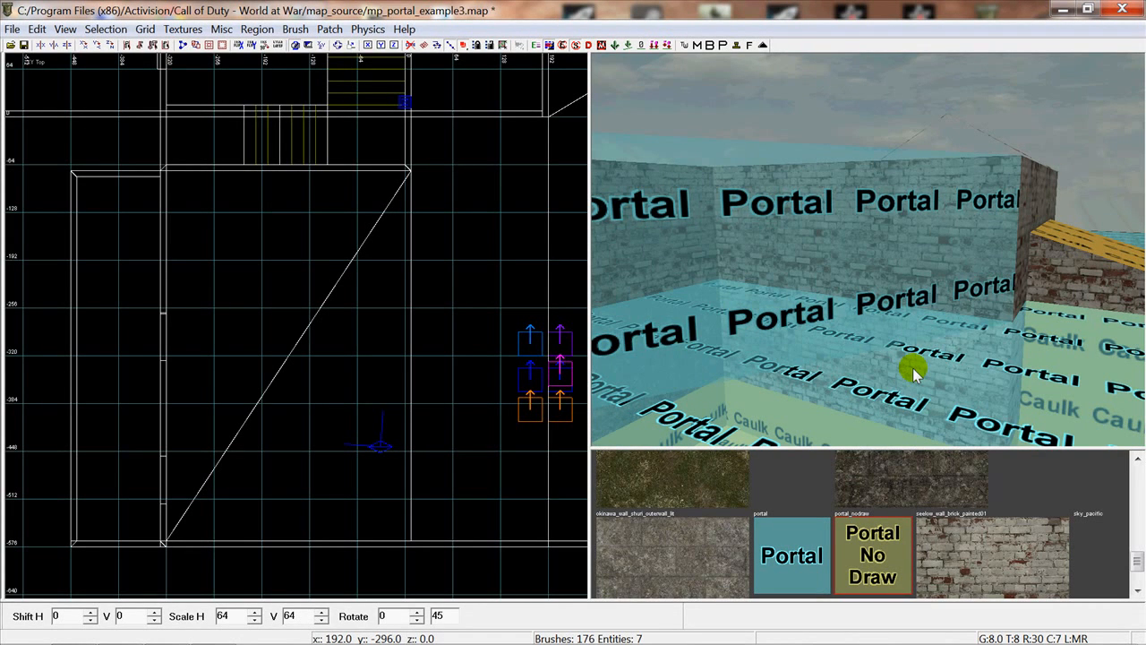
right_drag(965, 327, 895, 223)
right_drag(940, 285, 907, 381)
mouse_move(903, 274)
right_down()
mouse_move(900, 170)
mouse_move(903, 252)
mouse_move(891, 224)
mouse_move(904, 269)
right_up()
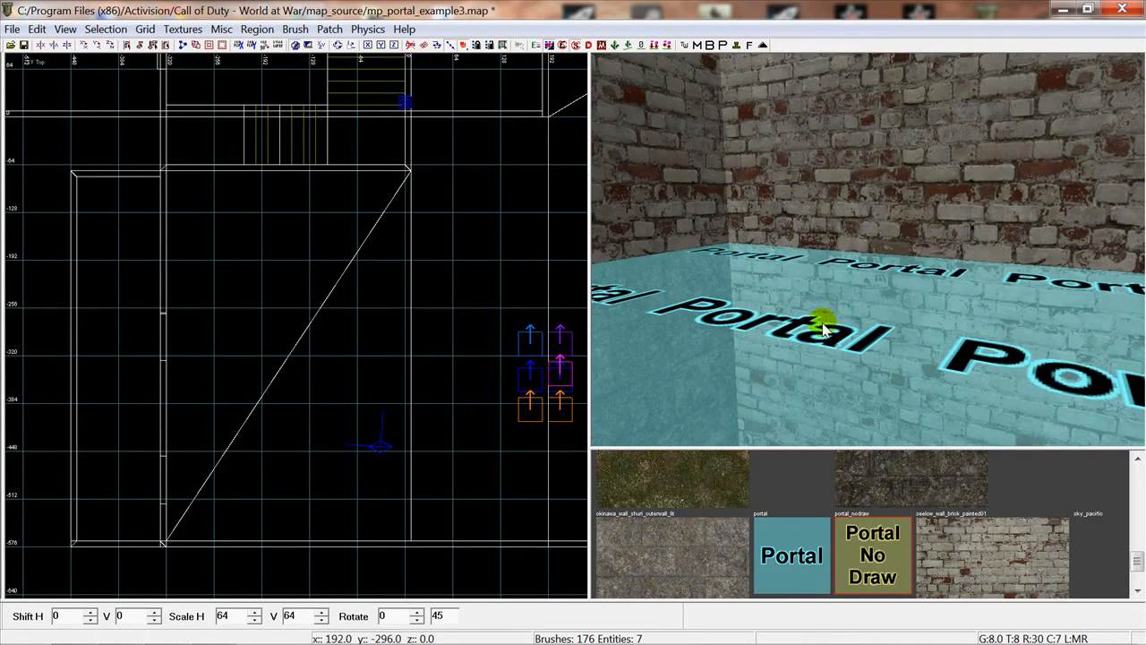
mouse_move(821, 281)
right_down()
mouse_move(774, 288)
mouse_move(730, 315)
mouse_move(717, 358)
mouse_move(690, 354)
mouse_move(810, 283)
right_up()
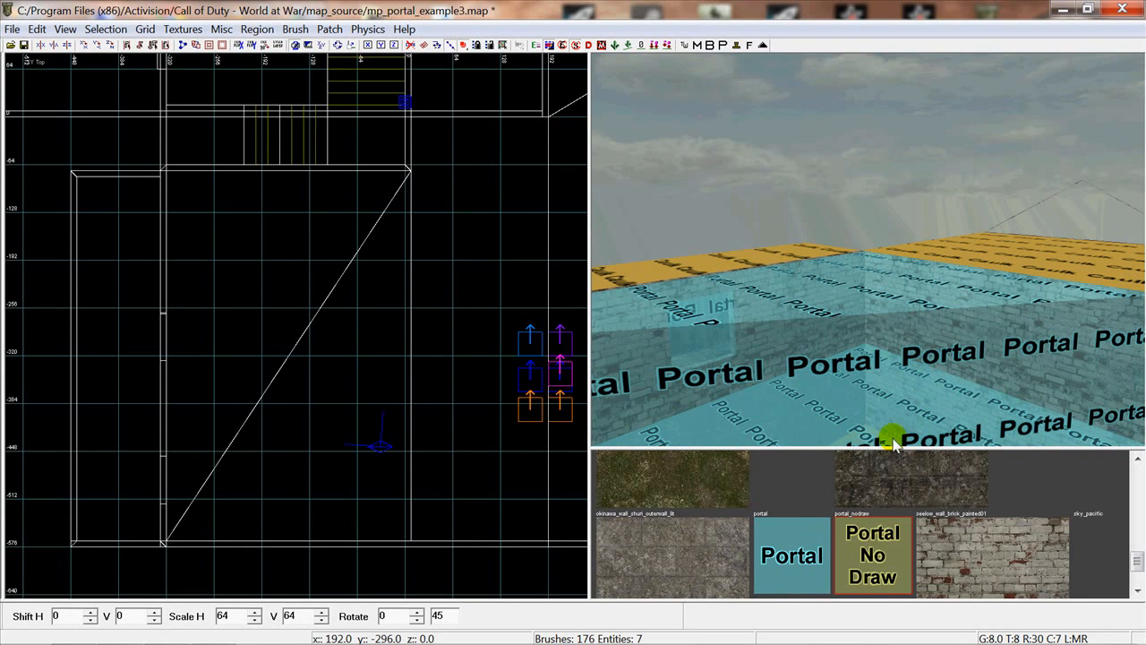
right_drag(854, 358, 940, 355)
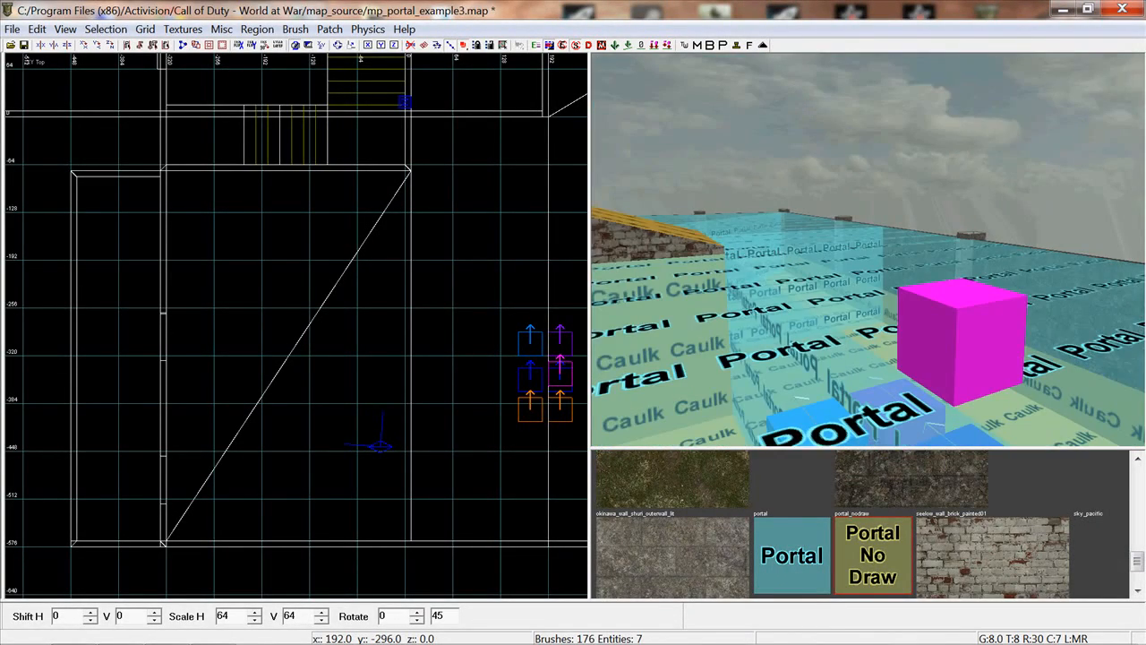
right_drag(859, 314, 831, 307)
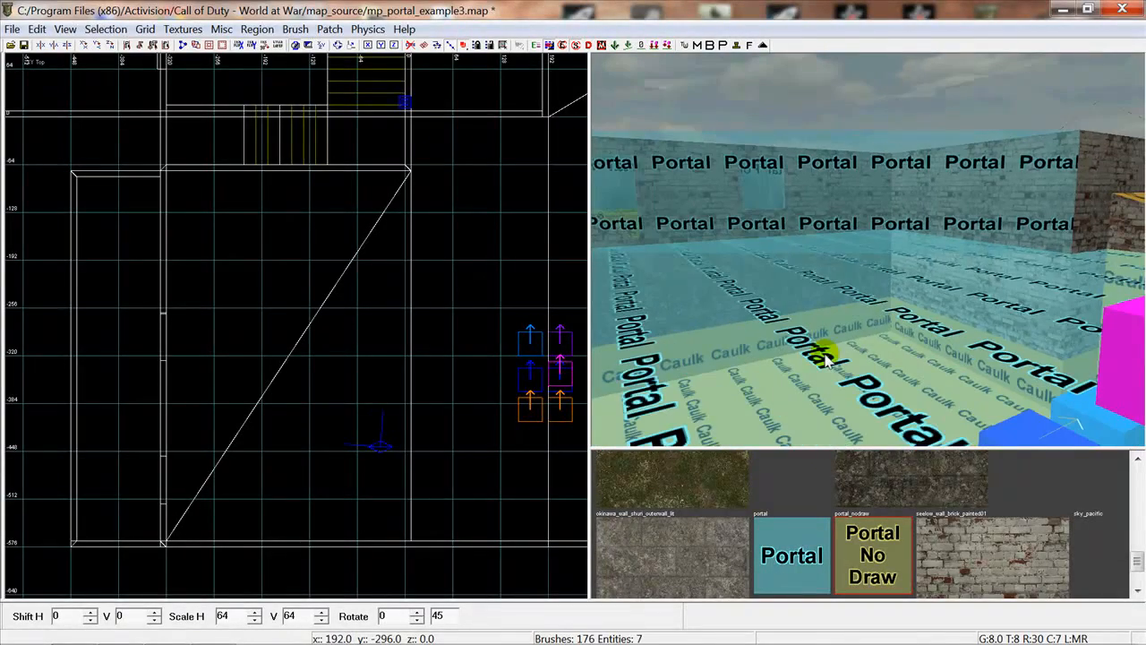
shift+click(749, 274)
mouse_move(844, 364)
right_down()
mouse_move(904, 358)
mouse_move(854, 366)
right_up()
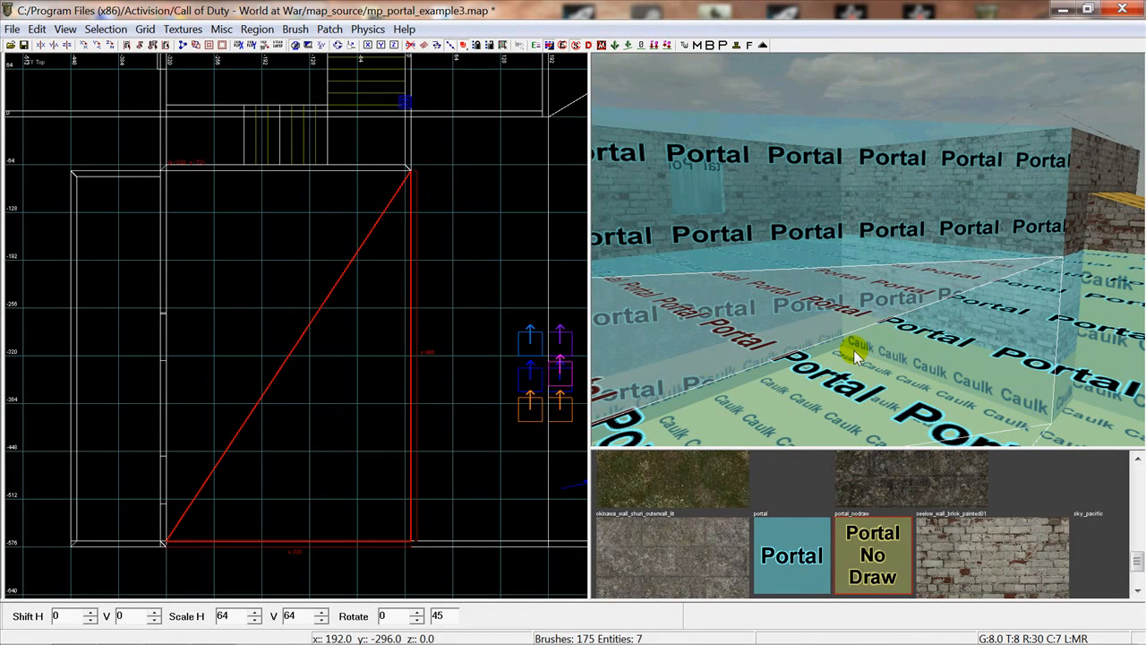
key(Escape)
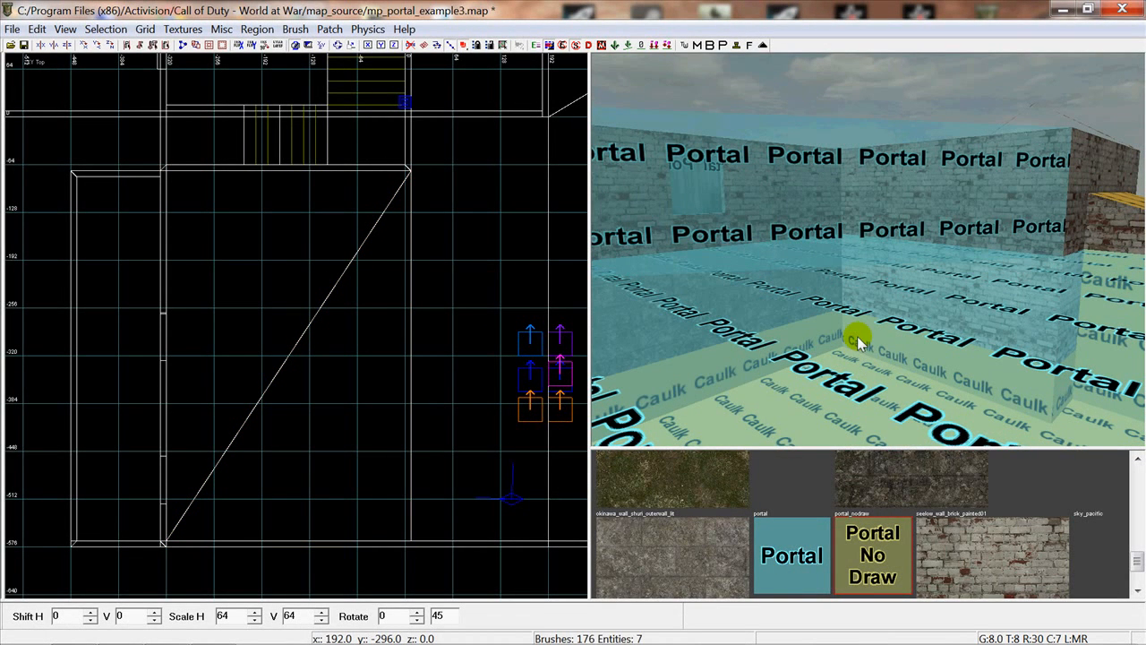
mouse_move(880, 355)
right_down()
mouse_move(1030, 345)
mouse_move(910, 353)
mouse_move(1030, 369)
mouse_move(914, 363)
mouse_move(895, 394)
mouse_move(872, 398)
mouse_move(867, 439)
mouse_move(841, 440)
mouse_move(842, 331)
mouse_move(940, 332)
mouse_move(967, 304)
mouse_move(949, 278)
mouse_move(938, 381)
mouse_move(909, 409)
mouse_move(832, 408)
right_up()
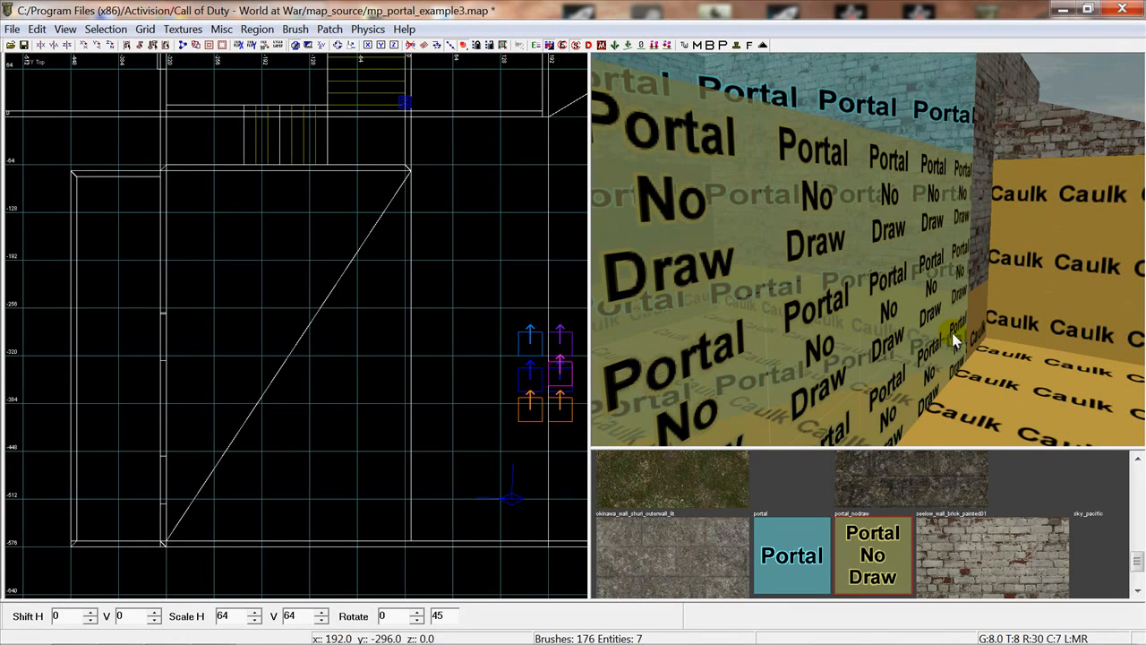
right_drag(955, 333, 955, 339)
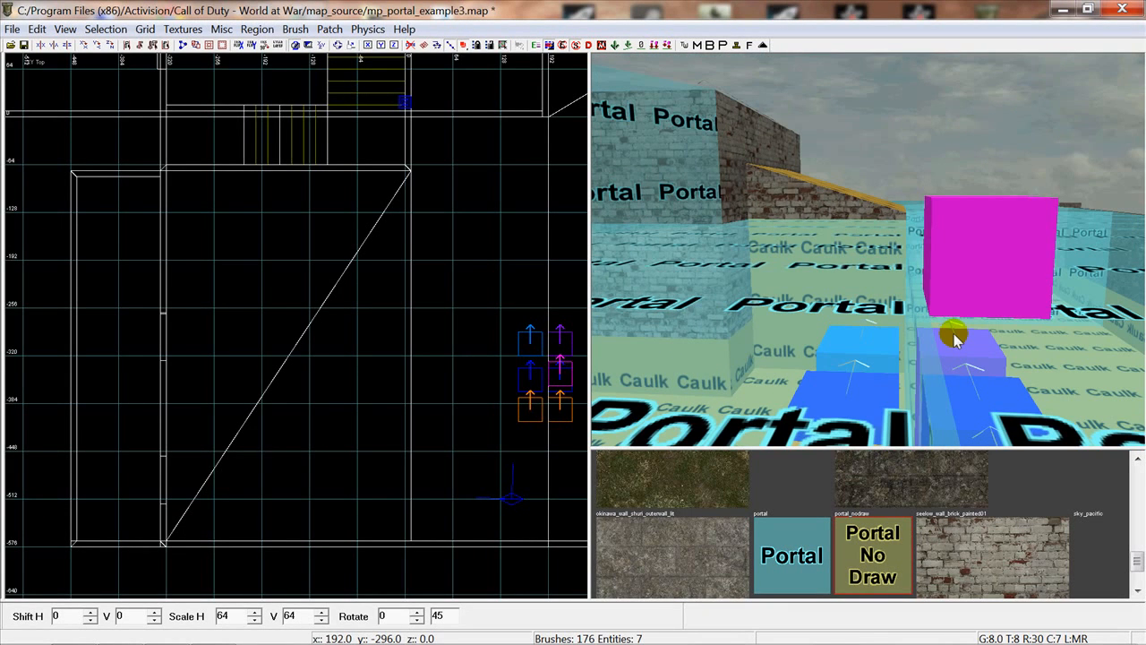
Step: Switch to the mp_ntown (2) map in CoD4Radiant and display its portals to view their layout from above
click(804, 537)
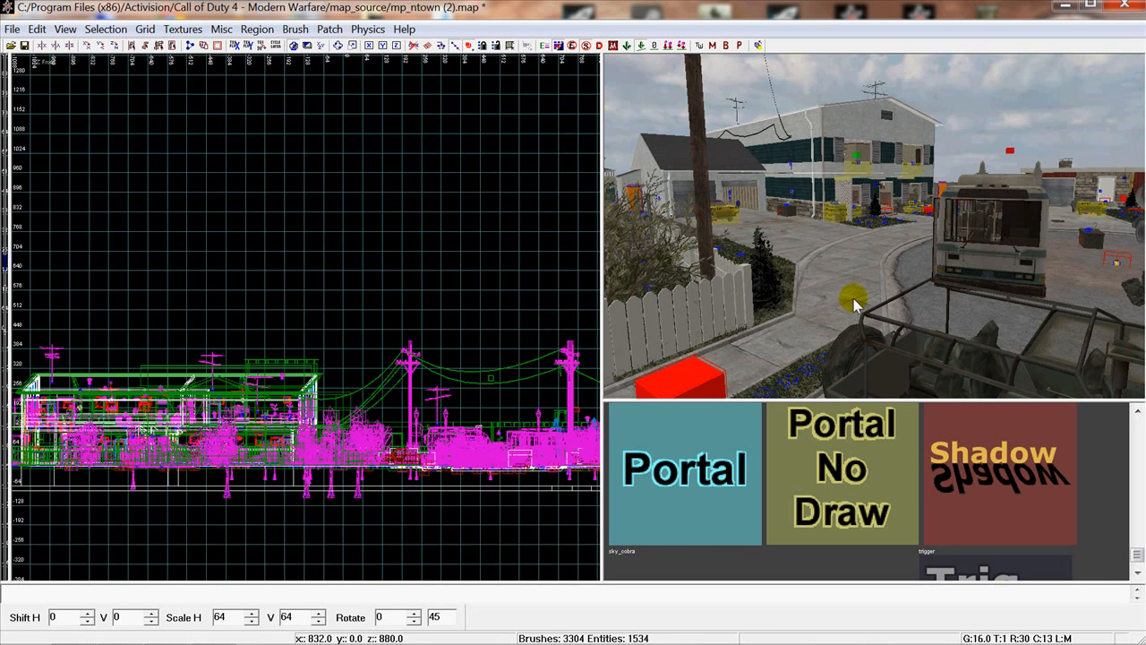
key(f)
click(210, 170)
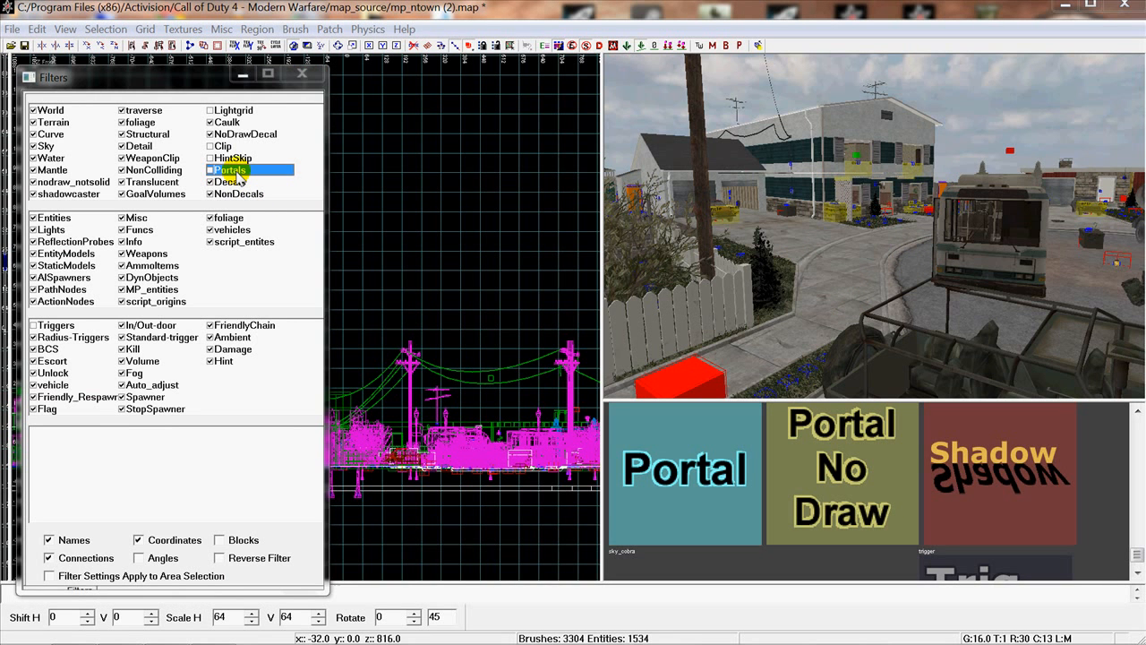
click(302, 74)
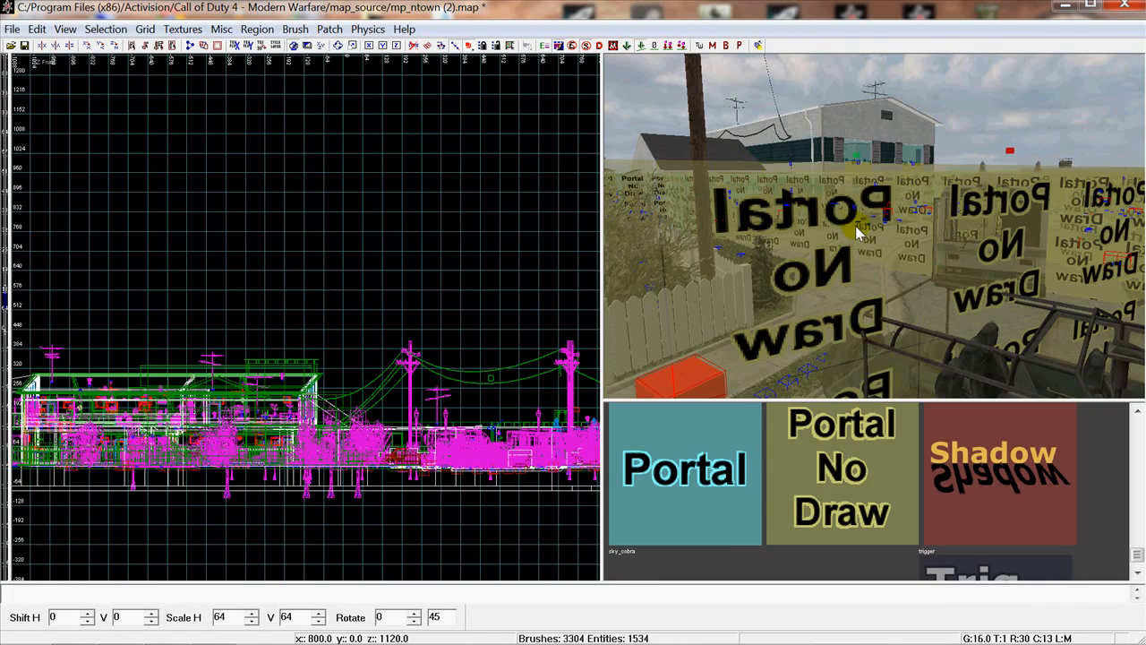
mouse_move(919, 286)
right_down()
mouse_move(922, 260)
mouse_move(886, 251)
mouse_move(899, 211)
mouse_move(993, 210)
mouse_move(989, 183)
mouse_move(996, 220)
mouse_move(957, 229)
mouse_move(761, 229)
mouse_move(855, 225)
mouse_move(891, 243)
right_up()
mouse_move(920, 285)
right_down()
mouse_move(918, 261)
mouse_move(912, 268)
right_up()
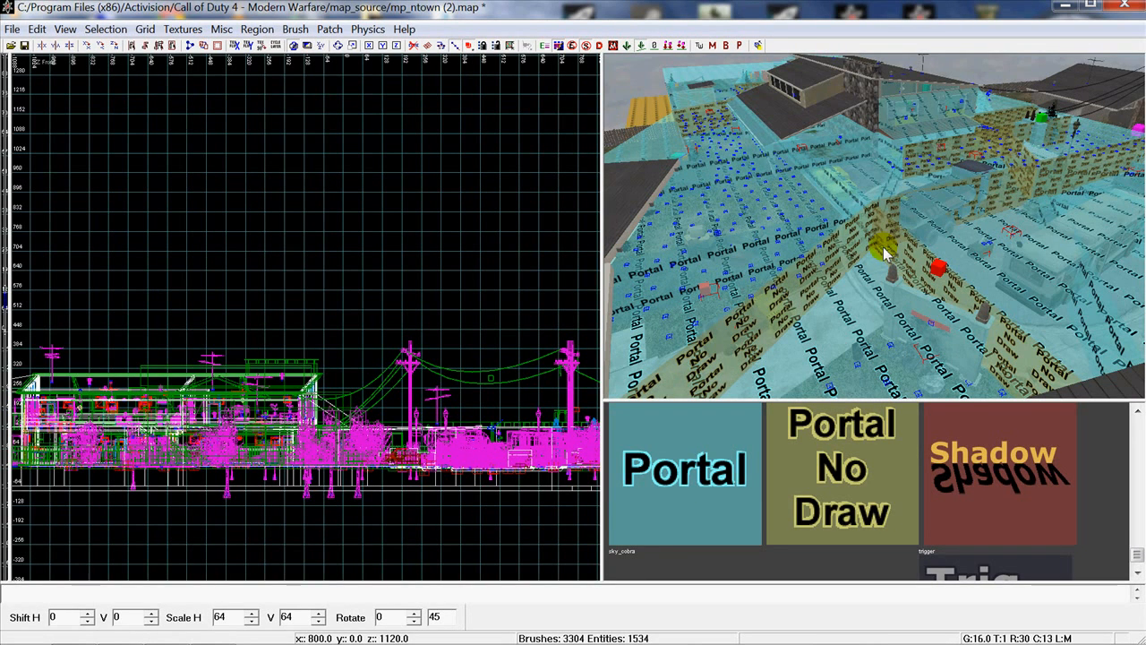
key(super)
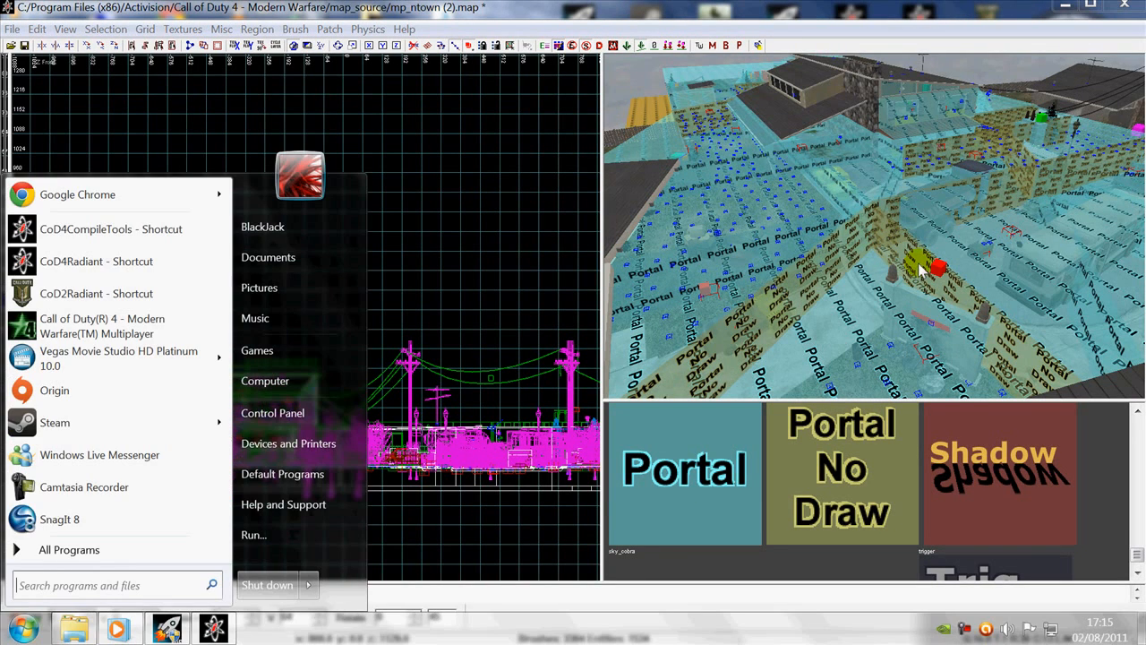
right_click(960, 632)
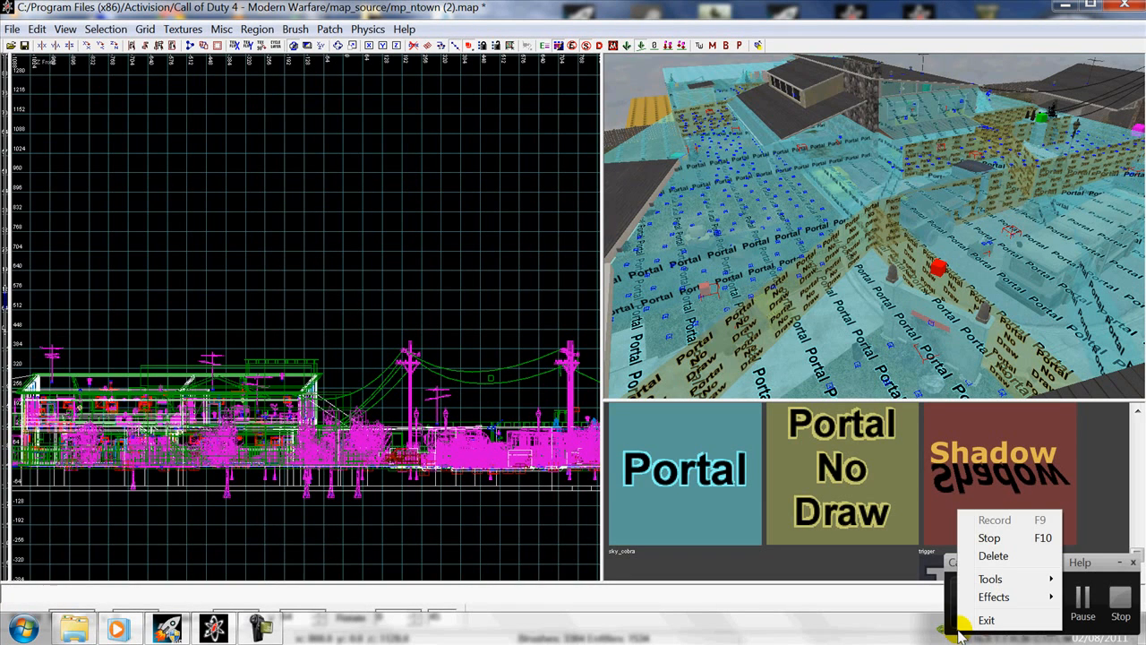
click(1120, 605)
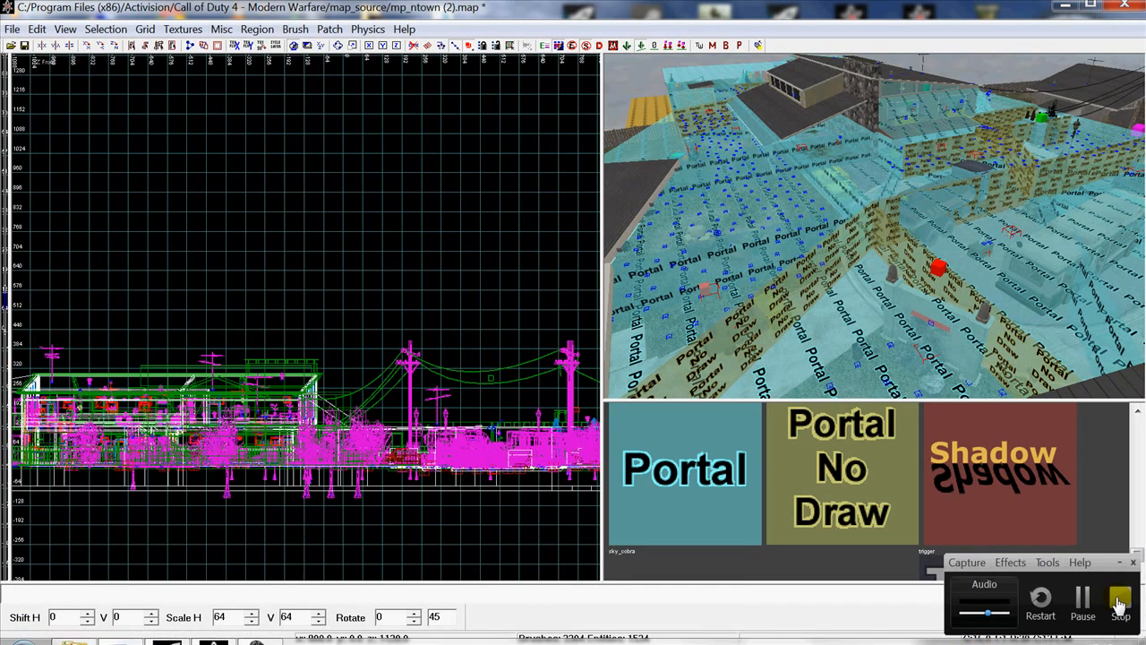